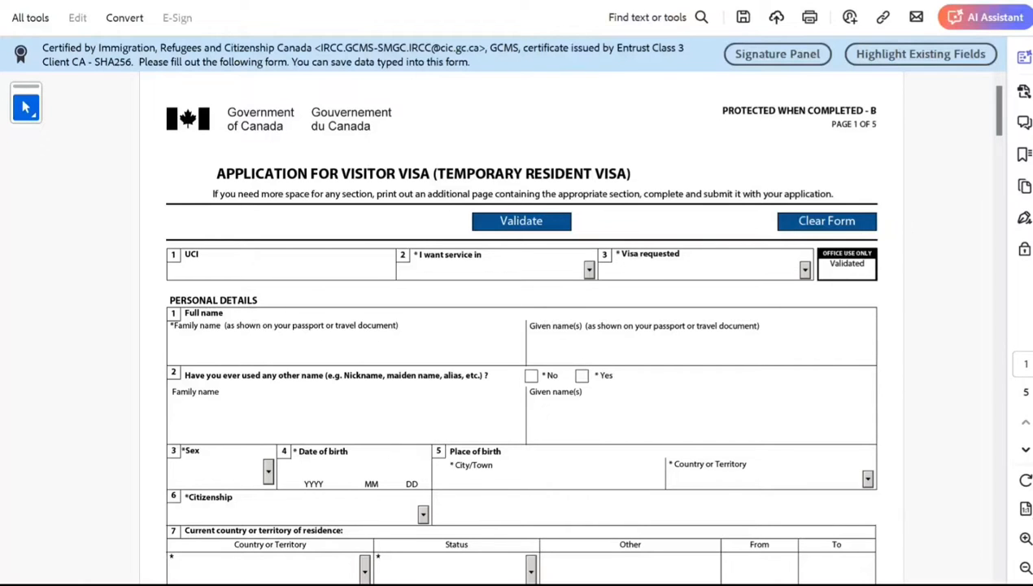
Set the service language to English and the visa requested to Visitor Visa.
{"action": "left_click", "coordinate": [589, 270]}
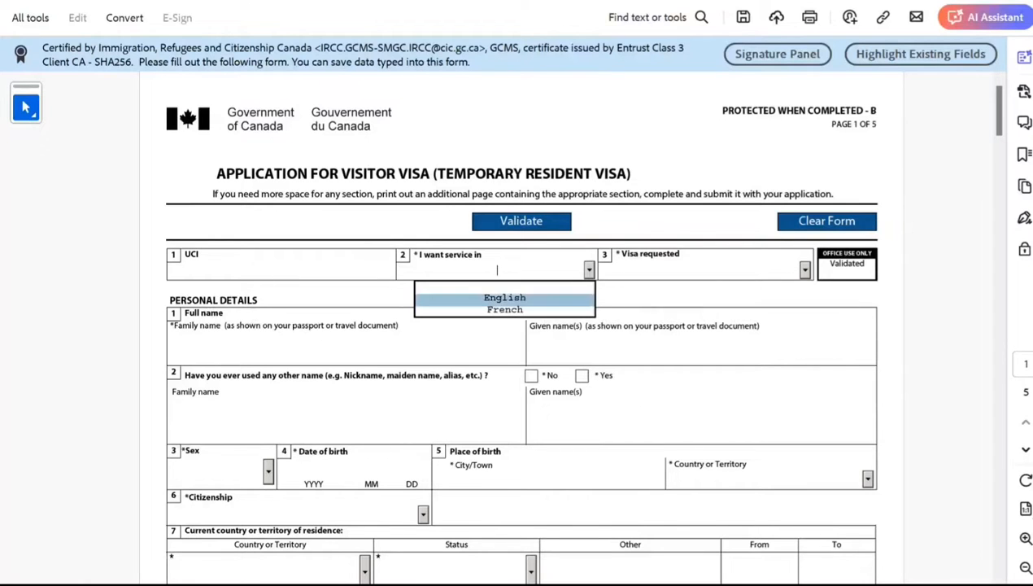
{"action": "left_click", "coordinate": [505, 298]}
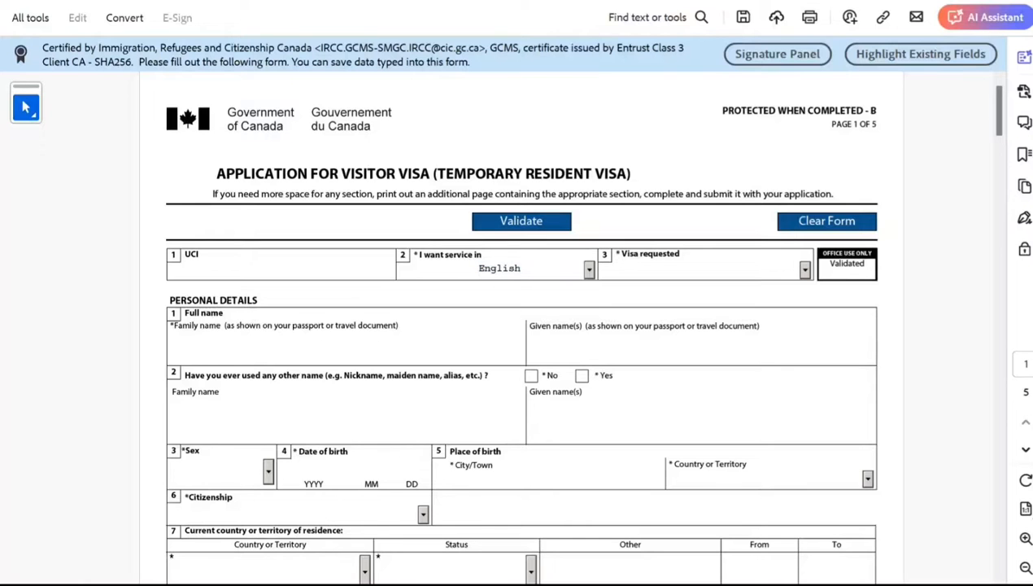
{"action": "left_click", "coordinate": [705, 270]}
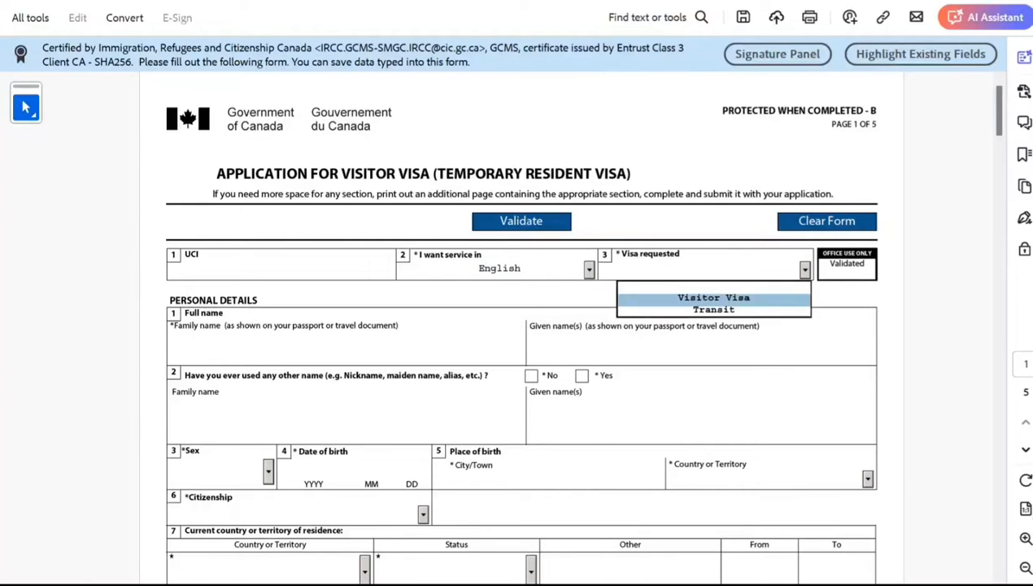
{"action": "left_click", "coordinate": [714, 298]}
Enter the applicant's family and given names and answer No to other names used.
{"action": "left_click", "coordinate": [268, 348]}
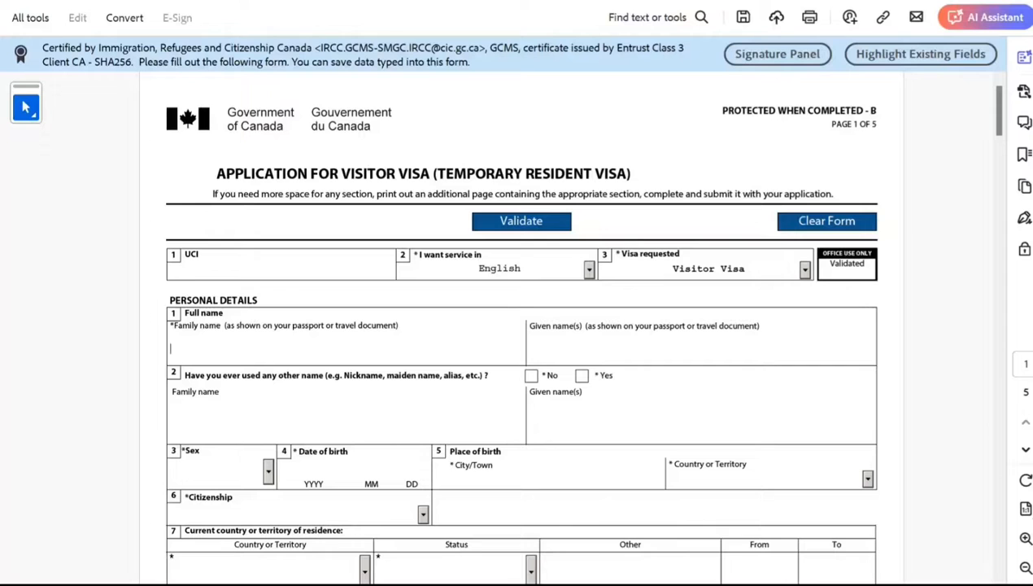
{"action": "type", "text": "Smith"}
{"action": "left_click", "coordinate": [530, 349]}
{"action": "type", "text": "John"}
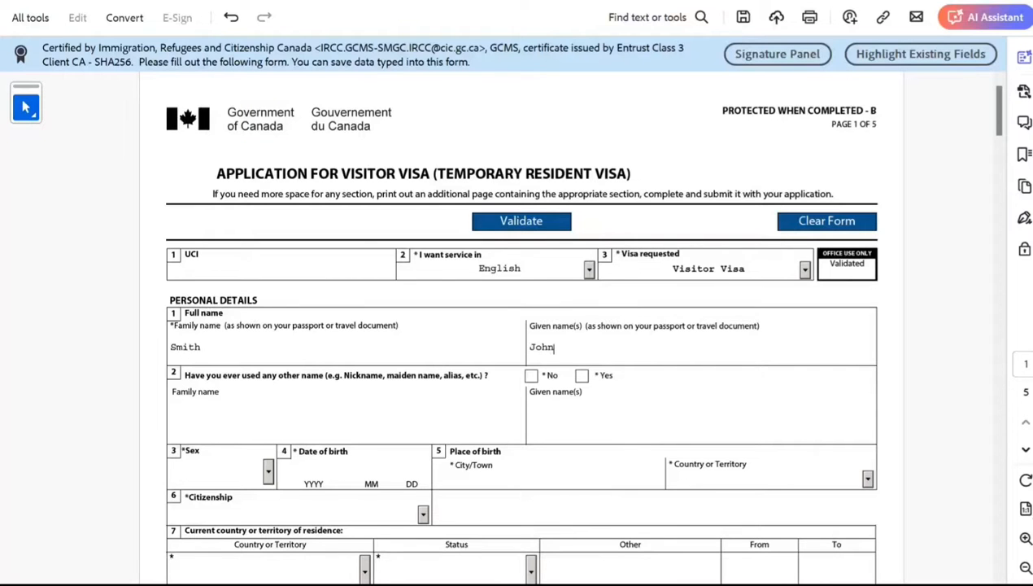
{"action": "key", "text": "Tab"}
{"action": "left_click", "coordinate": [531, 375]}
Set sex to Male, date of birth 2000-10-10, birthplace New Delhi, India.
{"action": "scroll", "coordinate": [521, 374], "scroll_direction": "down", "scroll_amount": 1}
{"action": "left_click", "coordinate": [269, 420]}
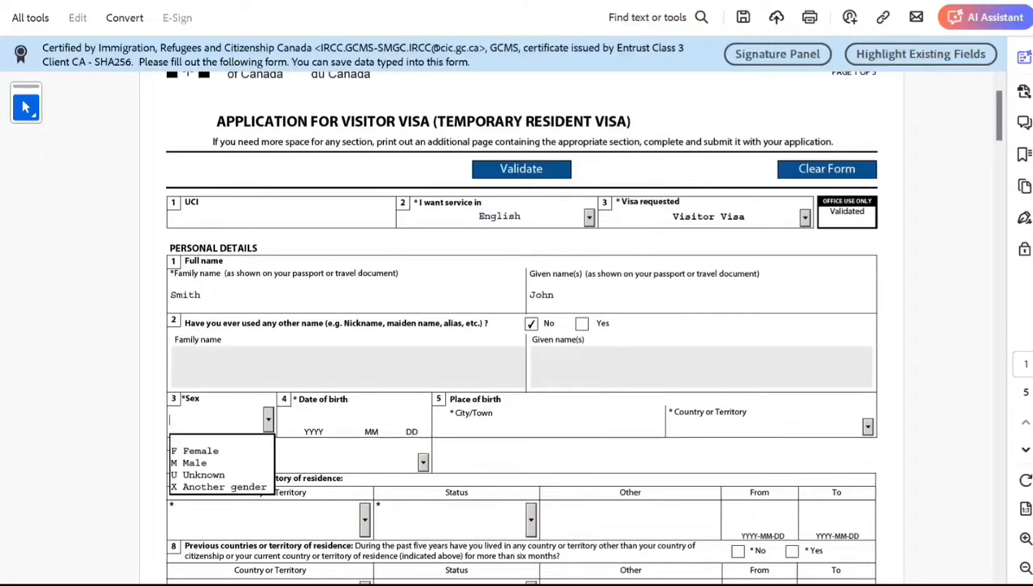
{"action": "key", "text": "Down"}
{"action": "key", "text": "Down"}
{"action": "key", "text": "Return"}
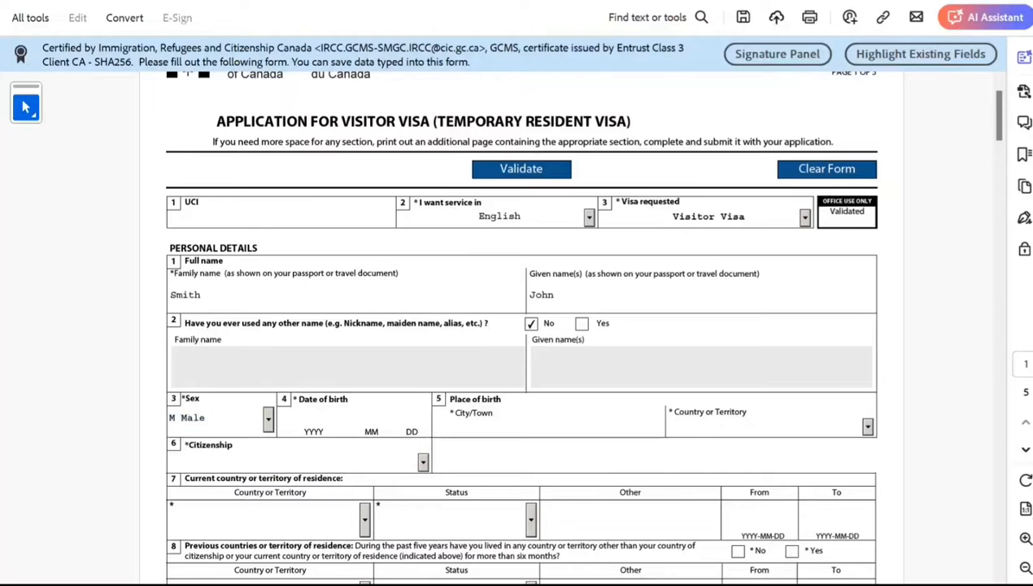
{"action": "left_click", "coordinate": [313, 416]}
{"action": "type", "text": "20"}
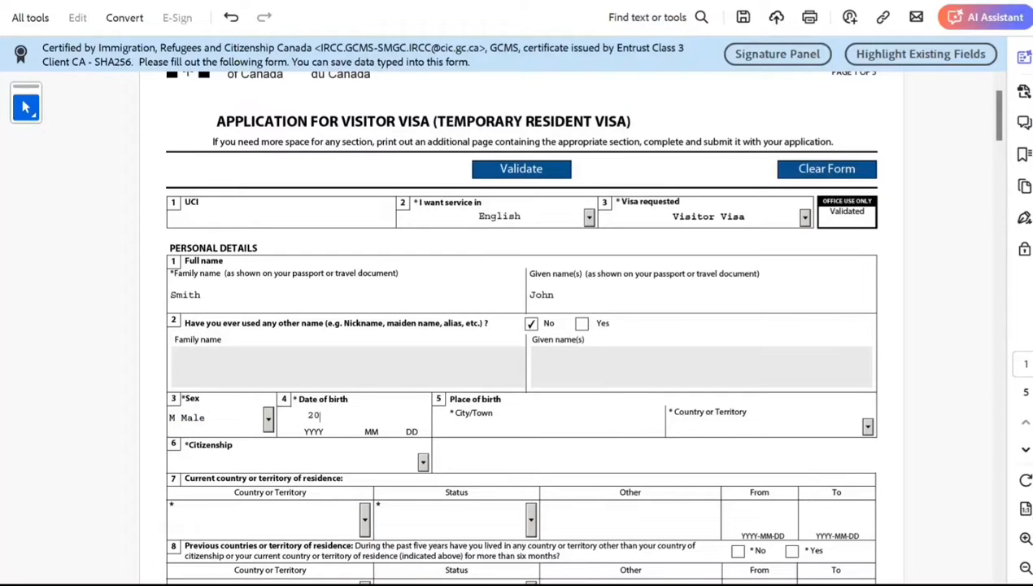
{"action": "type", "text": "00"}
{"action": "type", "text": "10"}
{"action": "type", "text": "10"}
{"action": "type", "text": "New Delh"}
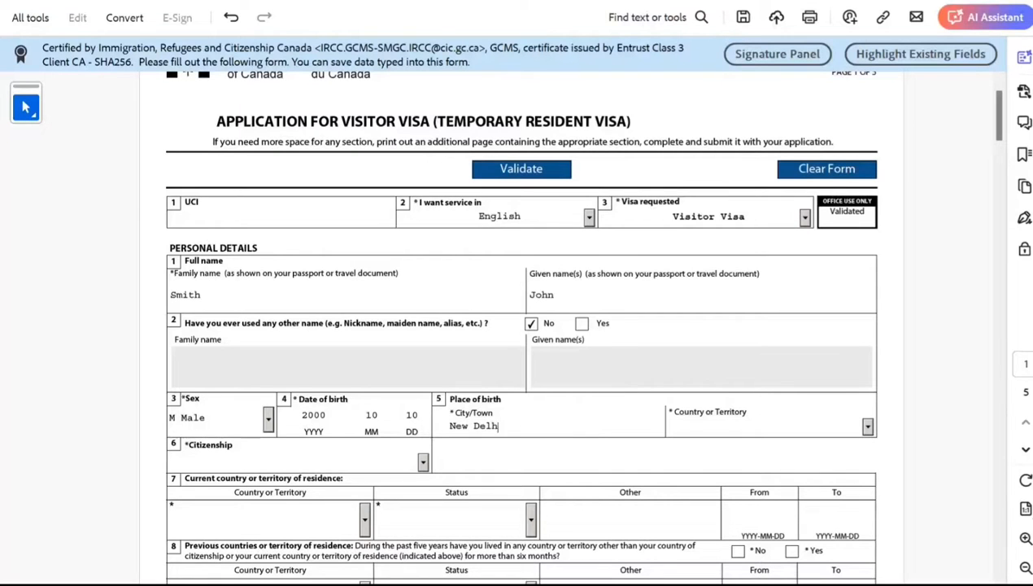
{"action": "type", "text": "i"}
{"action": "key", "text": "Tab"}
{"action": "type", "text": "India"}
Set citizenship and country of residence to India, with Citizen status.
{"action": "key", "text": "Tab"}
{"action": "type", "text": "India"}
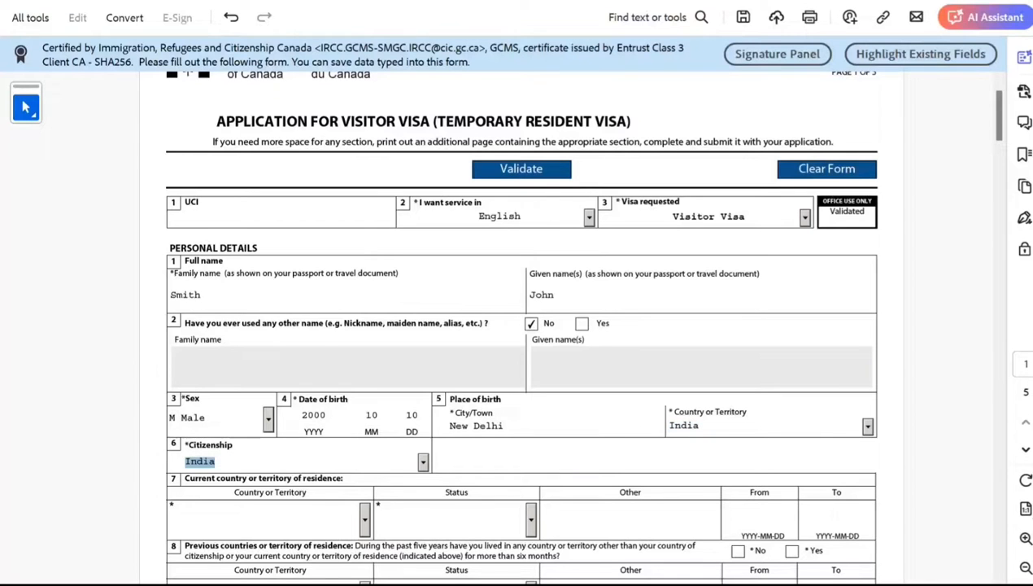
{"action": "key", "text": "Tab"}
{"action": "scroll", "coordinate": [520, 366], "scroll_direction": "down", "scroll_amount": 2}
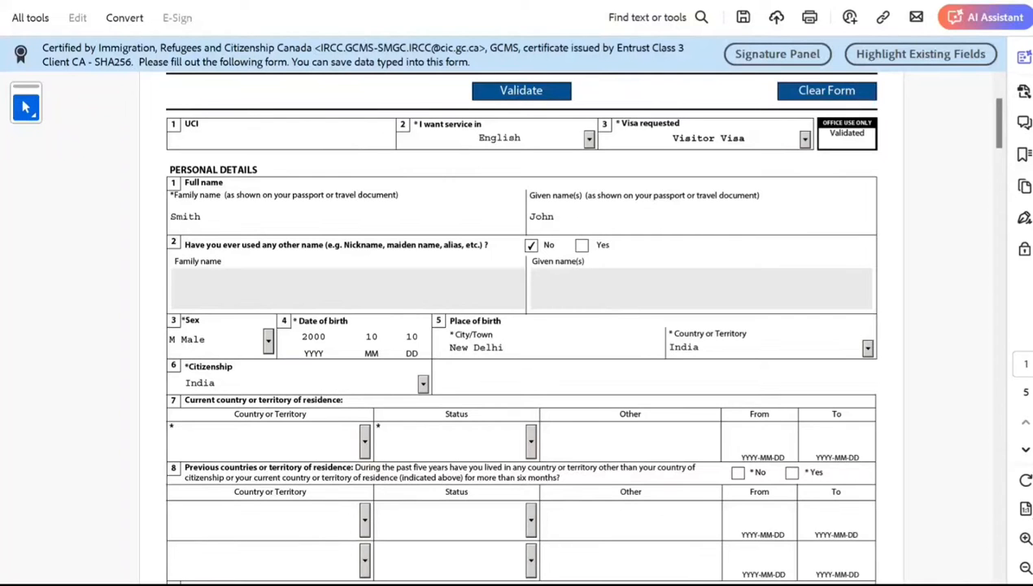
{"action": "type", "text": "India"}
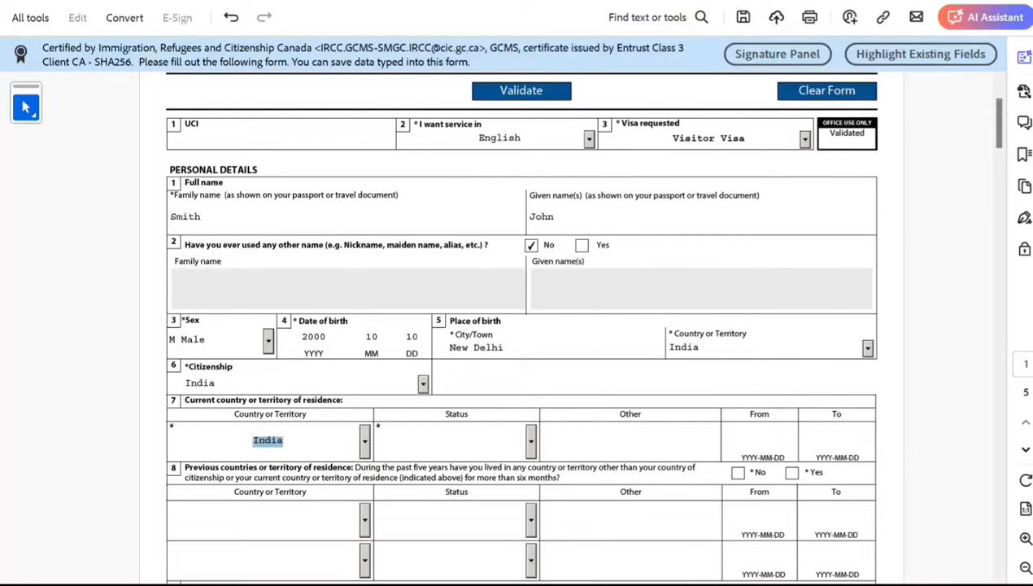
{"action": "key", "text": "Tab"}
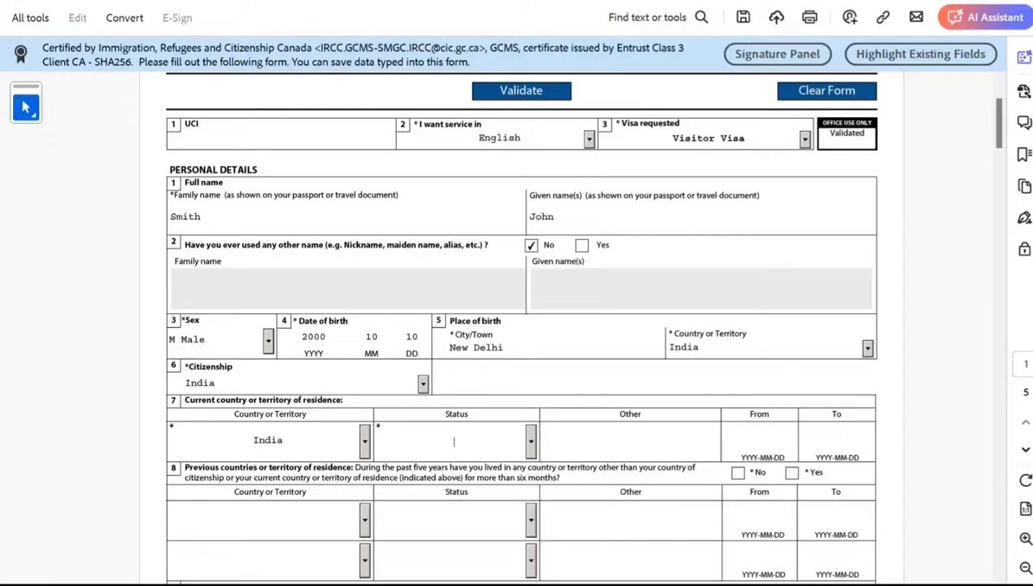
{"action": "type", "text": "c"}
{"action": "key", "text": "Tab"}
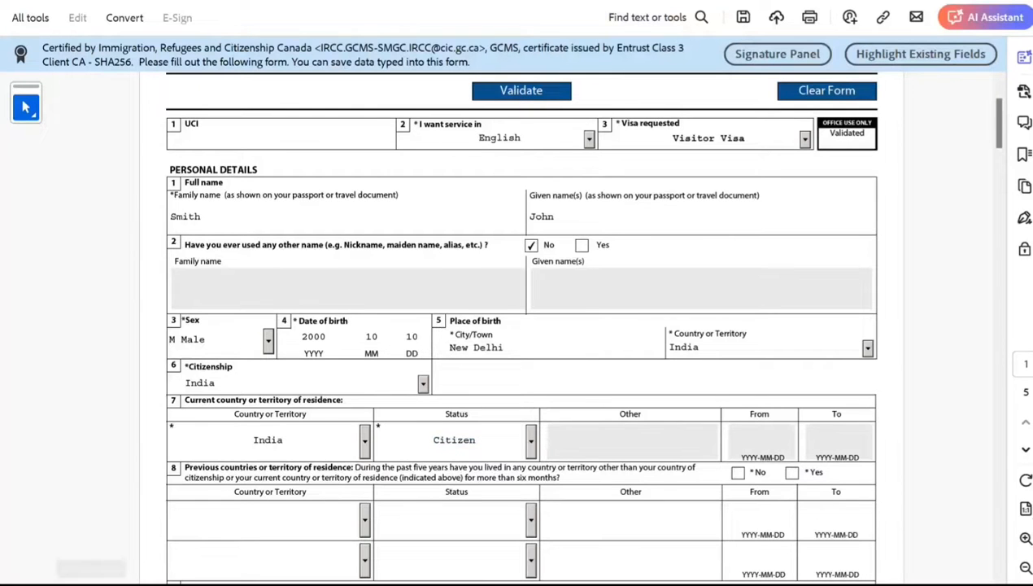
{"action": "scroll", "coordinate": [697, 545], "scroll_direction": "down", "scroll_amount": 3}
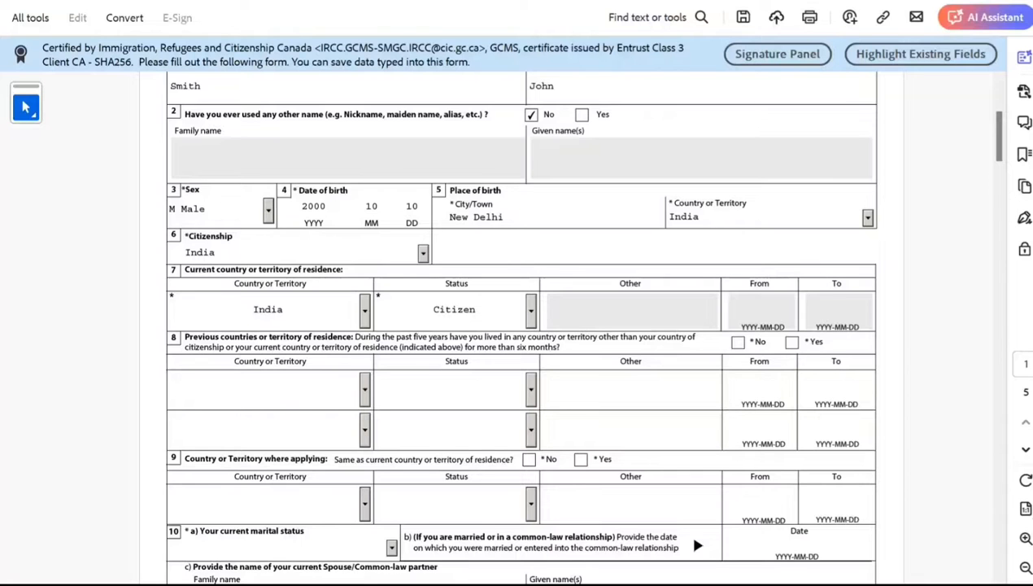
Answer Yes to living elsewhere in the past five years, choosing Canada.
{"action": "left_click", "coordinate": [792, 343]}
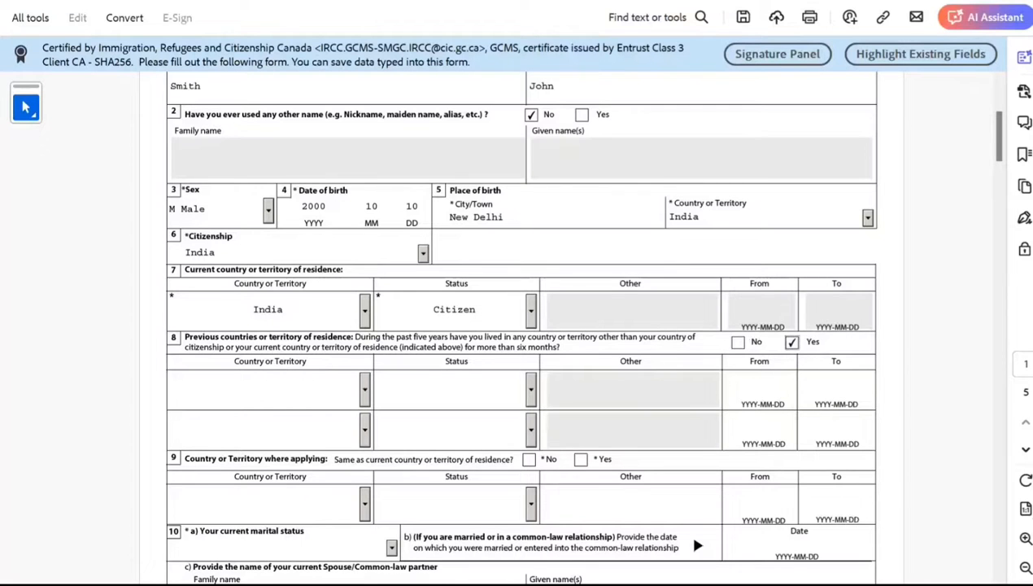
{"action": "left_click", "coordinate": [364, 390]}
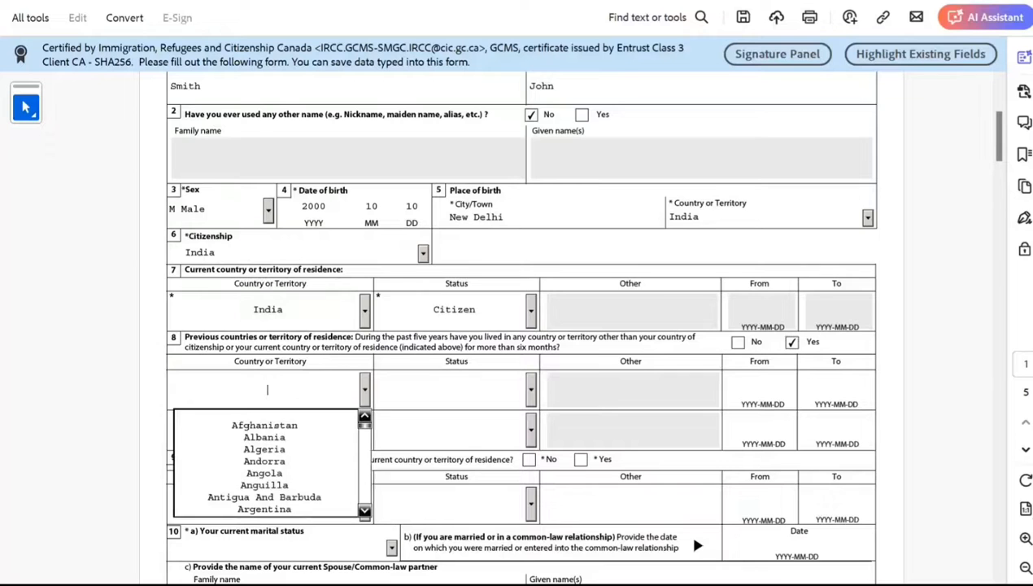
{"action": "scroll", "coordinate": [686, 478], "scroll_direction": "down", "scroll_amount": 3}
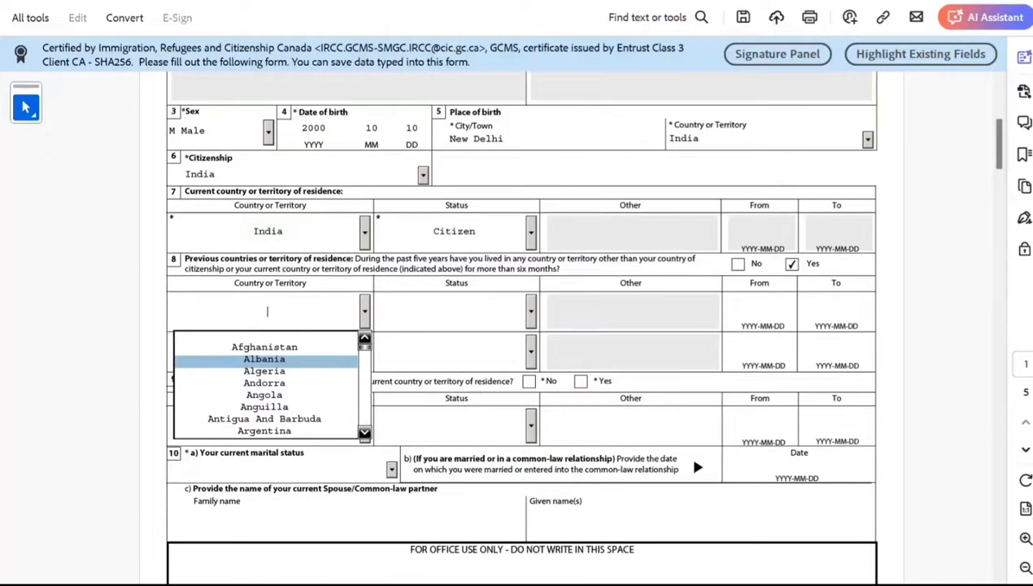
{"action": "scroll", "coordinate": [266, 384], "scroll_direction": "down", "scroll_amount": 10}
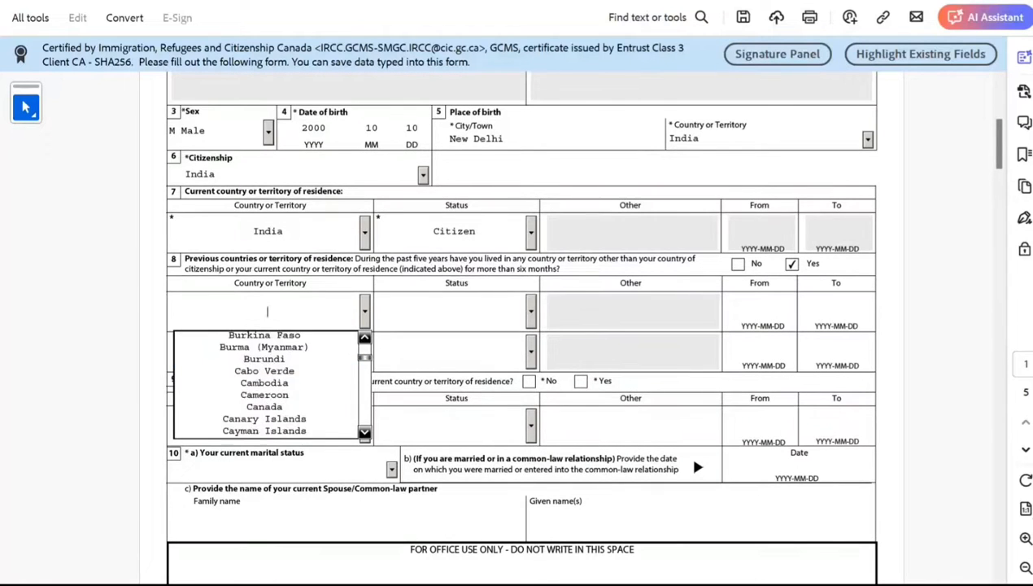
{"action": "scroll", "coordinate": [266, 395], "scroll_direction": "down", "scroll_amount": 2}
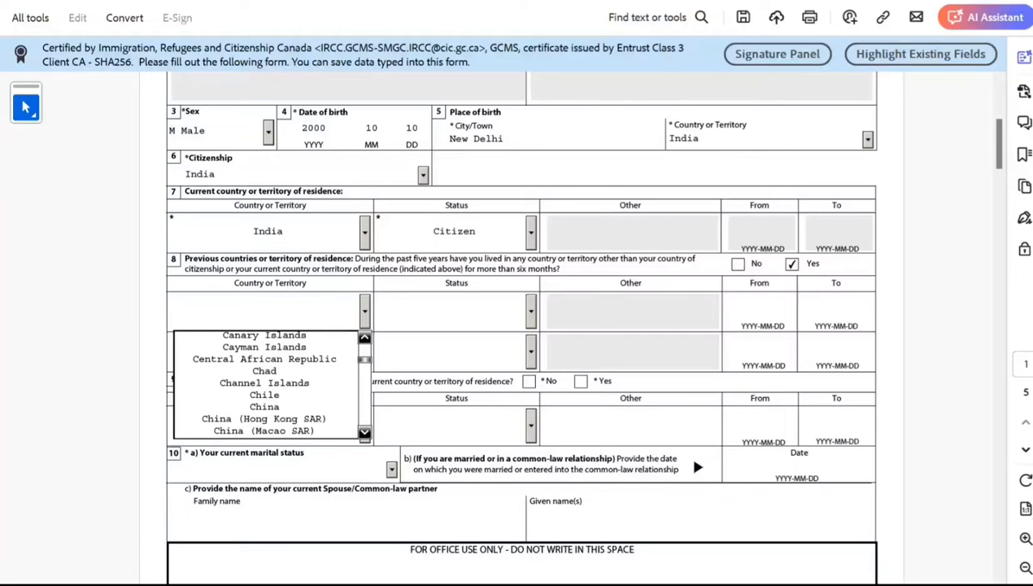
{"action": "scroll", "coordinate": [266, 382], "scroll_direction": "up", "scroll_amount": 3}
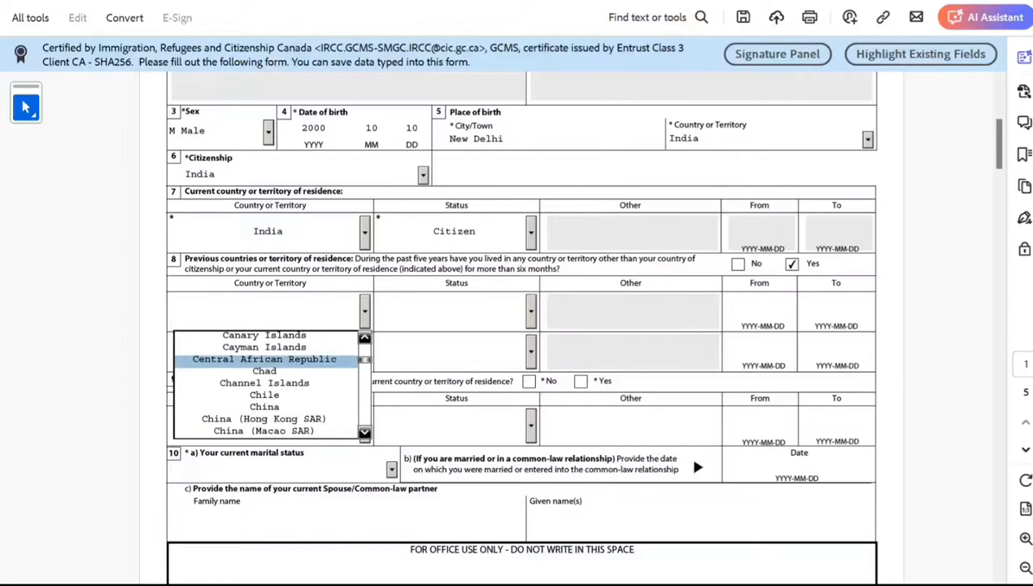
{"action": "left_click", "coordinate": [264, 347]}
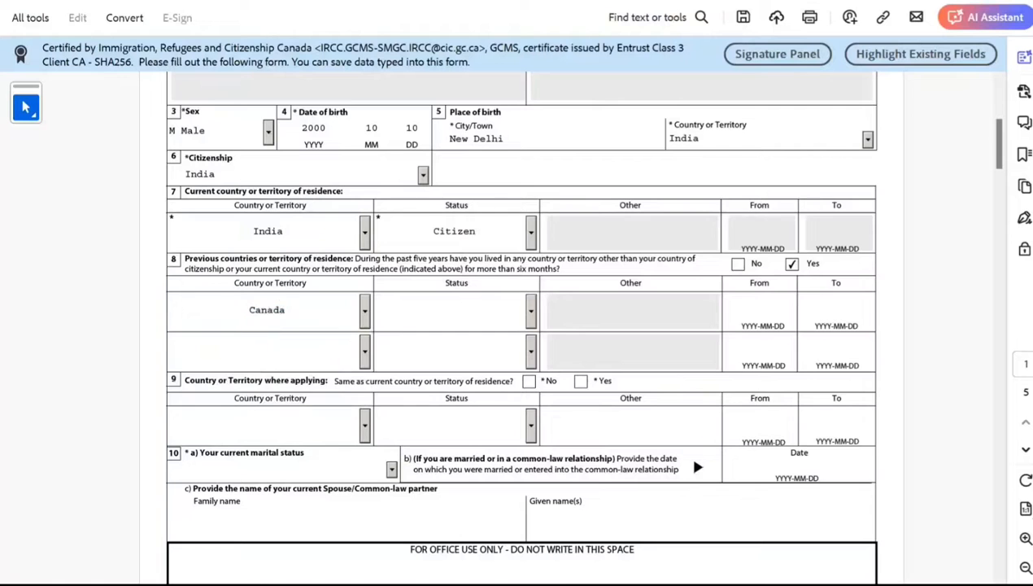
Set the Canada stay status to Student, from 2023-04-01 to 2024-03-20.
{"action": "left_click", "coordinate": [531, 310]}
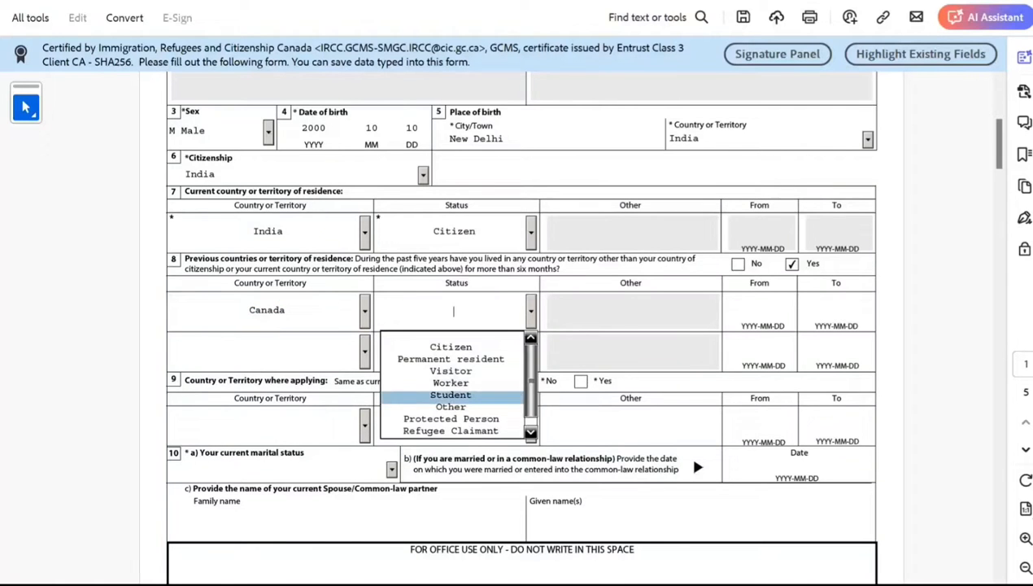
{"action": "left_click", "coordinate": [450, 395]}
{"action": "key", "text": "Tab"}
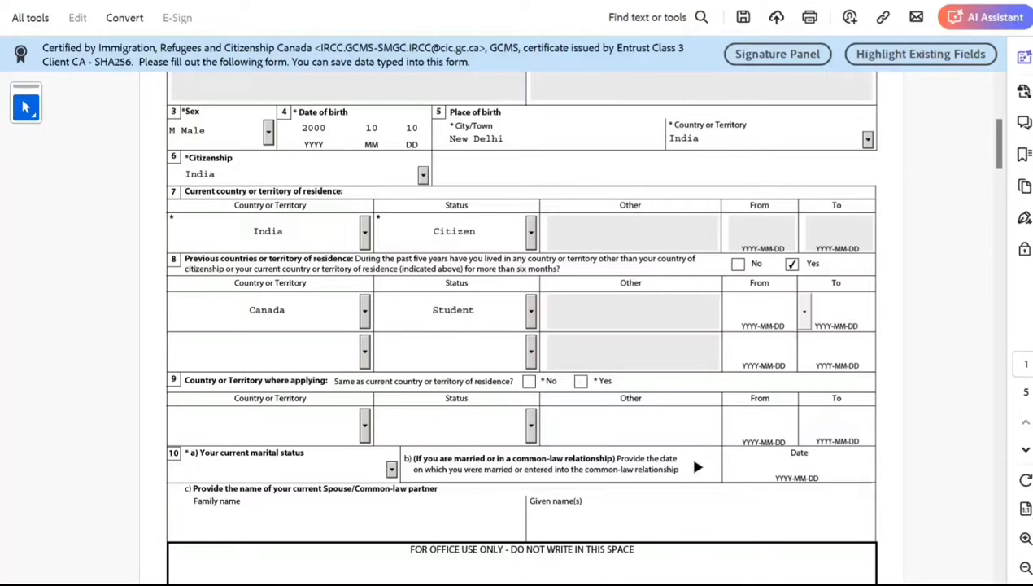
{"action": "type", "text": "2023-04-01"}
{"action": "key", "text": "Tab"}
{"action": "type", "text": "2024"}
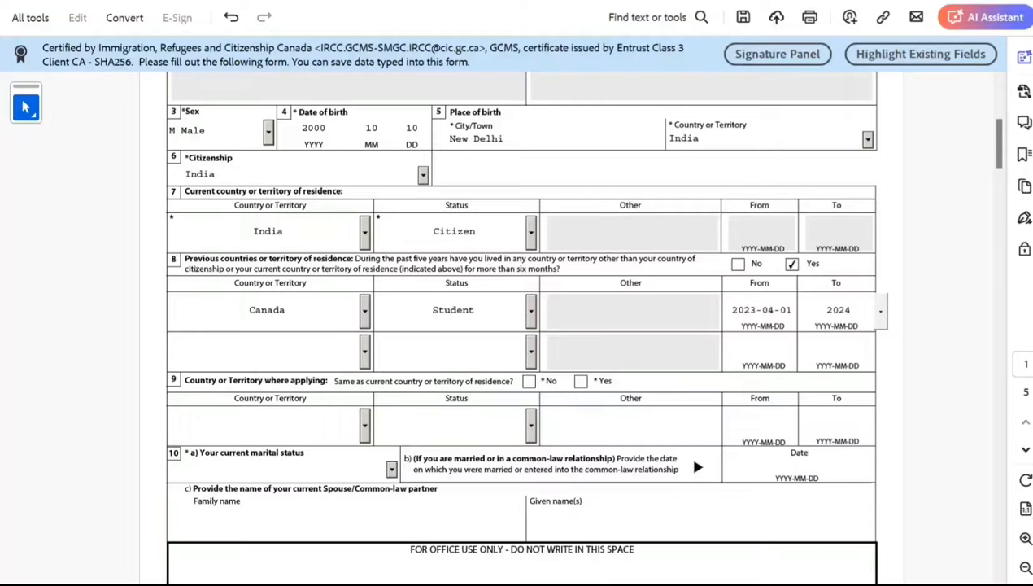
{"action": "type", "text": "-03-20"}
Answer Yes to applying from the residence country and set marital status to Single.
{"action": "scroll", "coordinate": [520, 325], "scroll_direction": "down", "scroll_amount": 1}
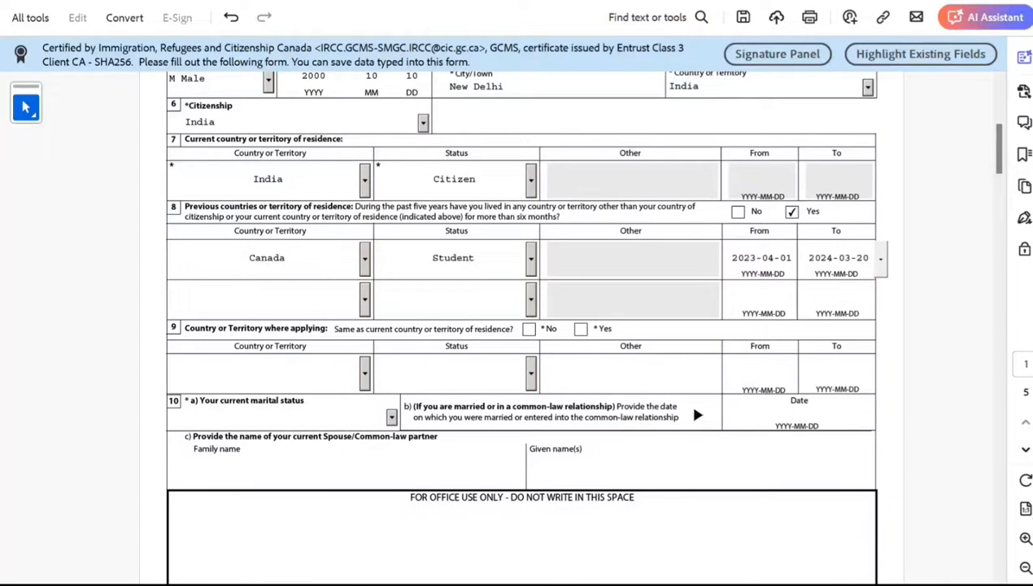
{"action": "left_click", "coordinate": [581, 329]}
{"action": "scroll", "coordinate": [521, 325], "scroll_direction": "down", "scroll_amount": 2}
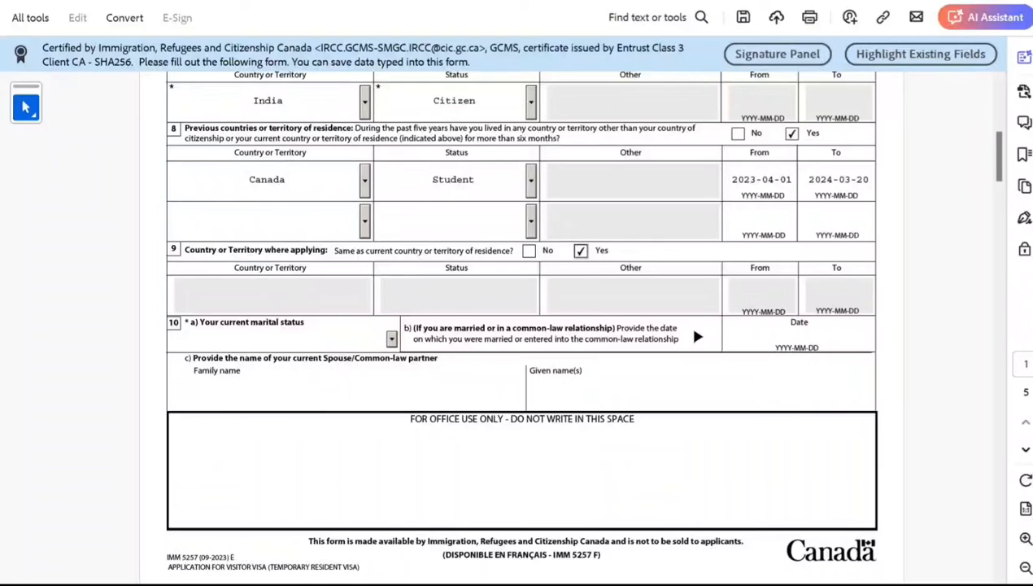
{"action": "left_click", "coordinate": [392, 340]}
{"action": "key", "text": "Down"}
{"action": "key", "text": "Down"}
{"action": "key", "text": "Down"}
{"action": "key", "text": "Down"}
{"action": "key", "text": "Down"}
{"action": "key", "text": "Down"}
{"action": "key", "text": "Return"}
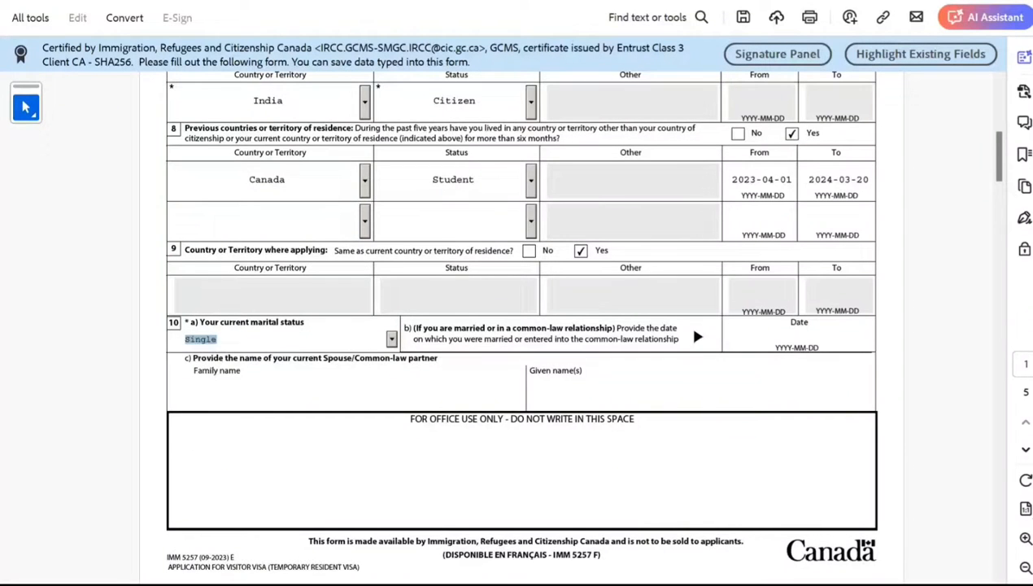
{"action": "scroll", "coordinate": [521, 325], "scroll_direction": "down", "scroll_amount": 9}
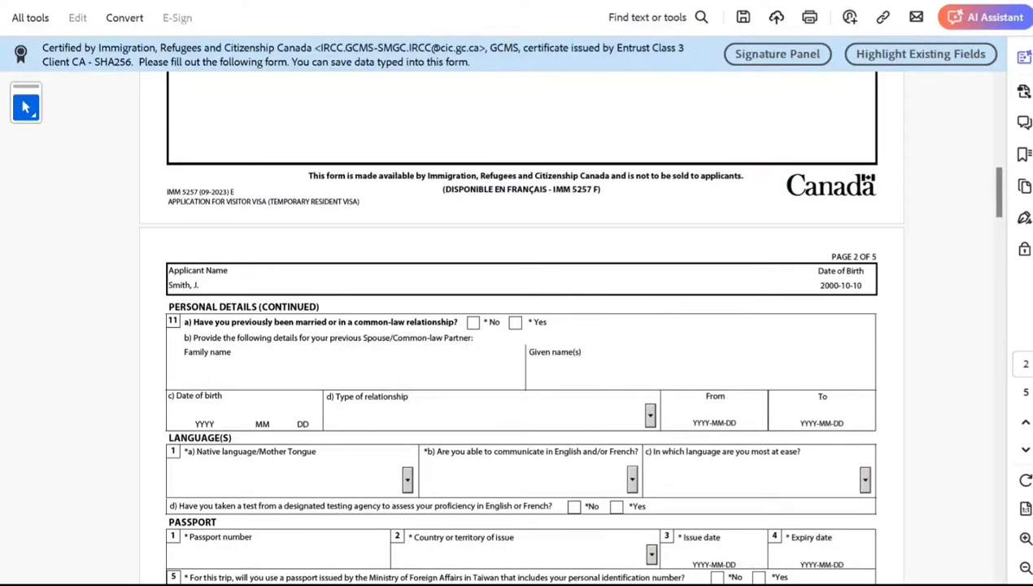
Answer No to previous marriage and set the native language to Hindi.
{"action": "left_click", "coordinate": [474, 323]}
{"action": "scroll", "coordinate": [521, 325], "scroll_direction": "down", "scroll_amount": 4}
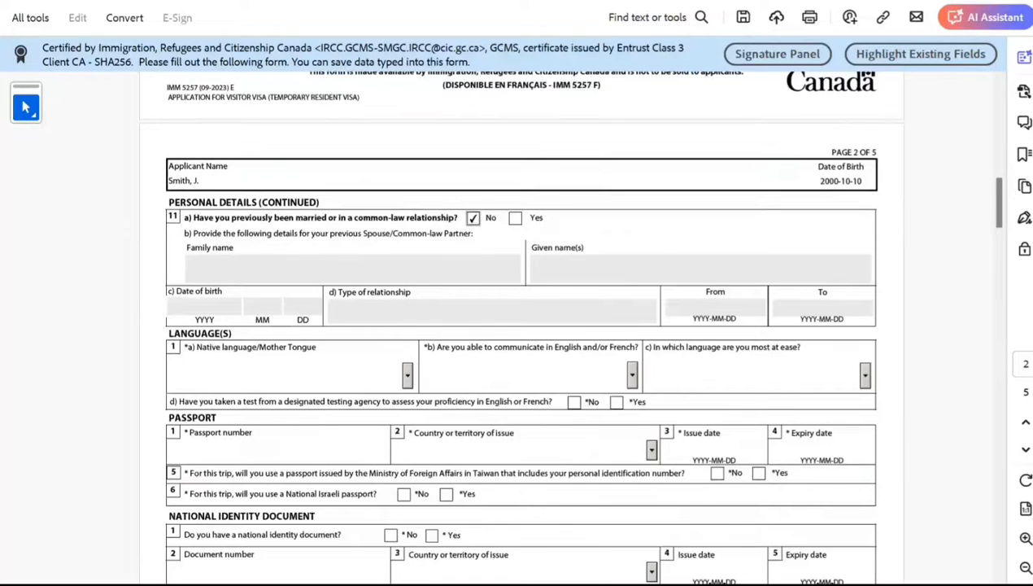
{"action": "left_click", "coordinate": [285, 323]}
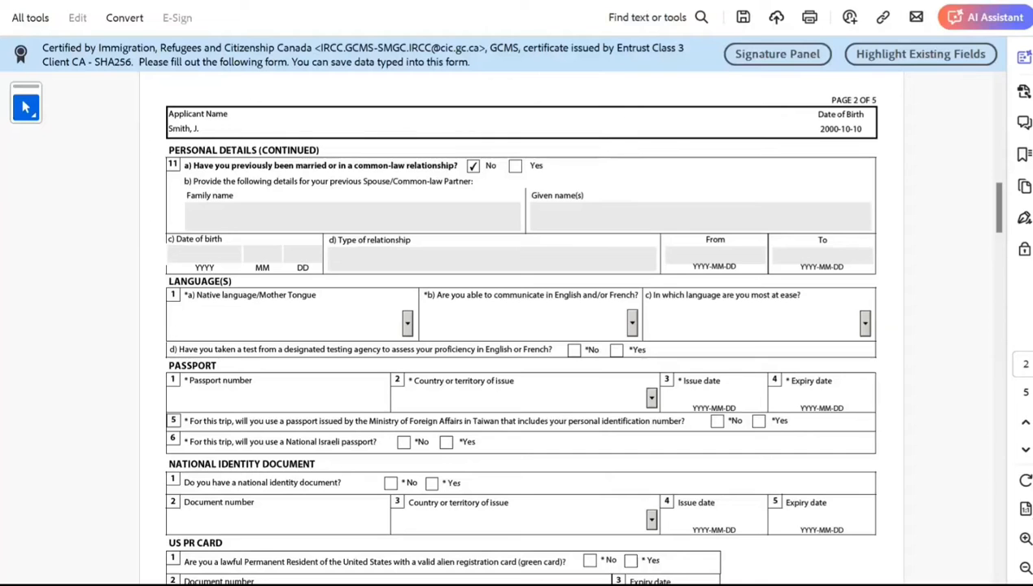
{"action": "key", "text": "h"}
{"action": "key", "text": "h"}
{"action": "key", "text": "h"}
{"action": "key", "text": "h"}
{"action": "key", "text": "h"}
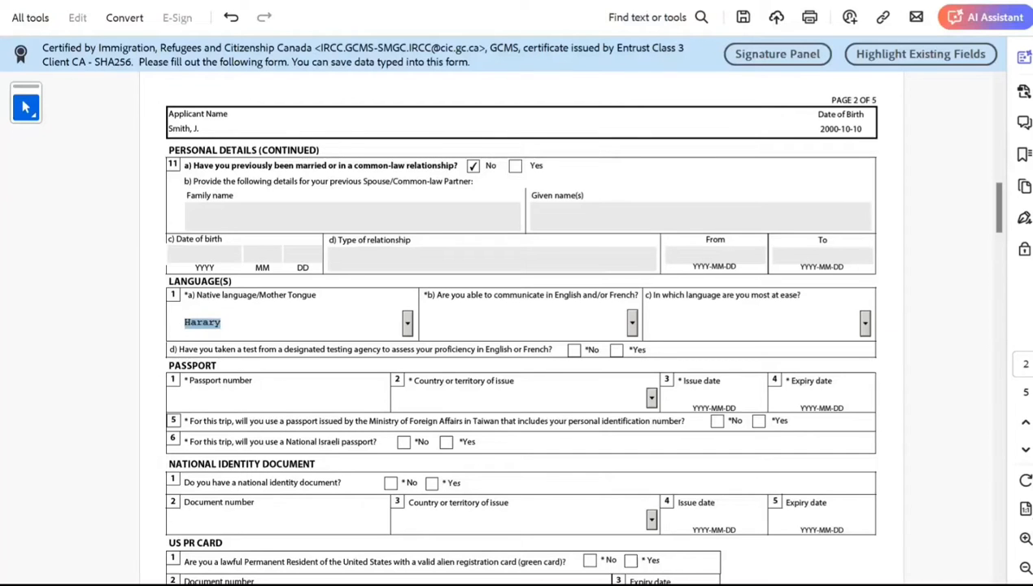
{"action": "key", "text": "h"}
{"action": "key", "text": "h"}
{"action": "key", "text": "h"}
{"action": "key", "text": "h"}
{"action": "key", "text": "h"}
{"action": "key", "text": "h"}
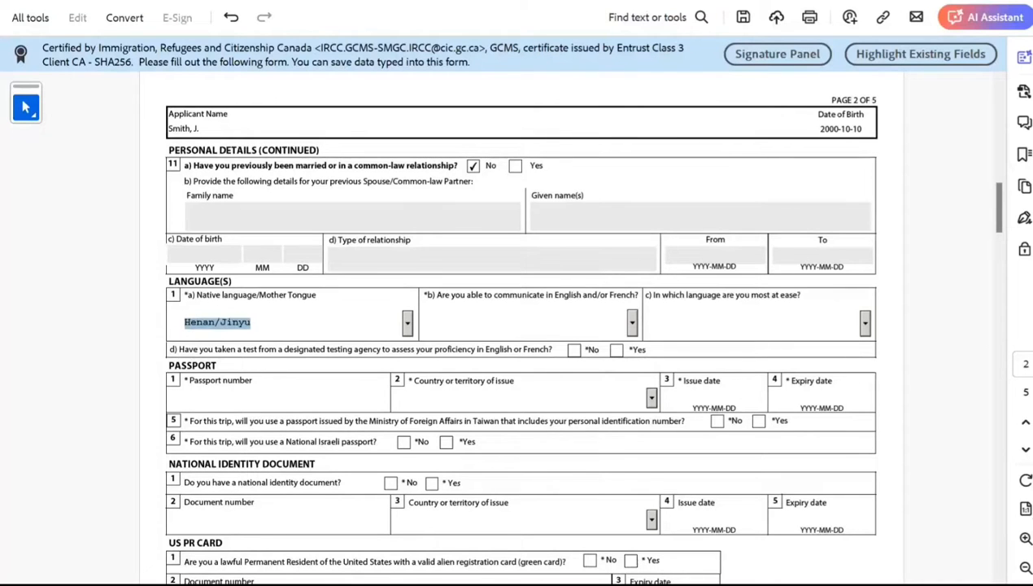
{"action": "key", "text": "h"}
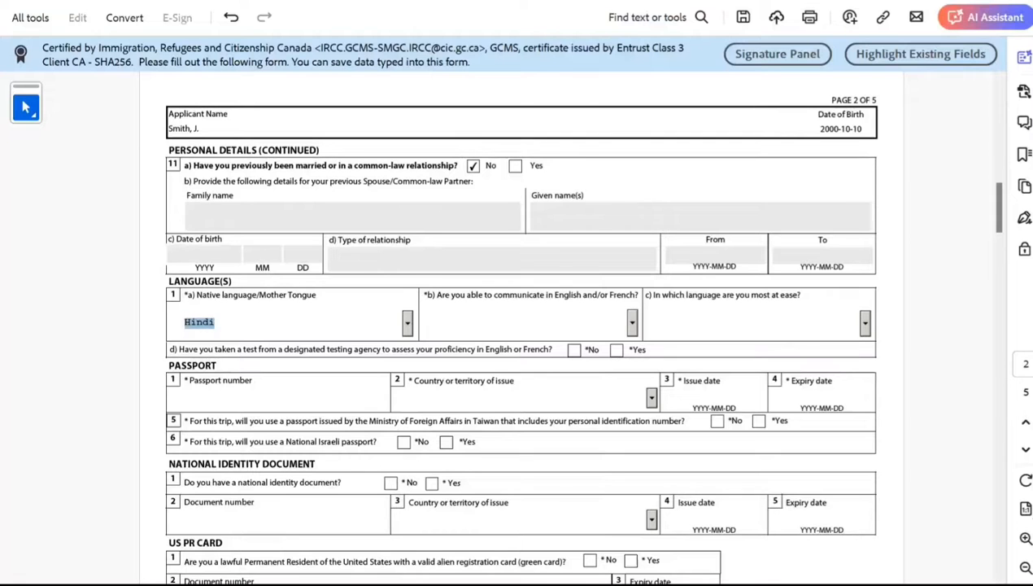
Choose English as the communication language and answer Yes to a language test taken.
{"action": "key", "text": "Tab"}
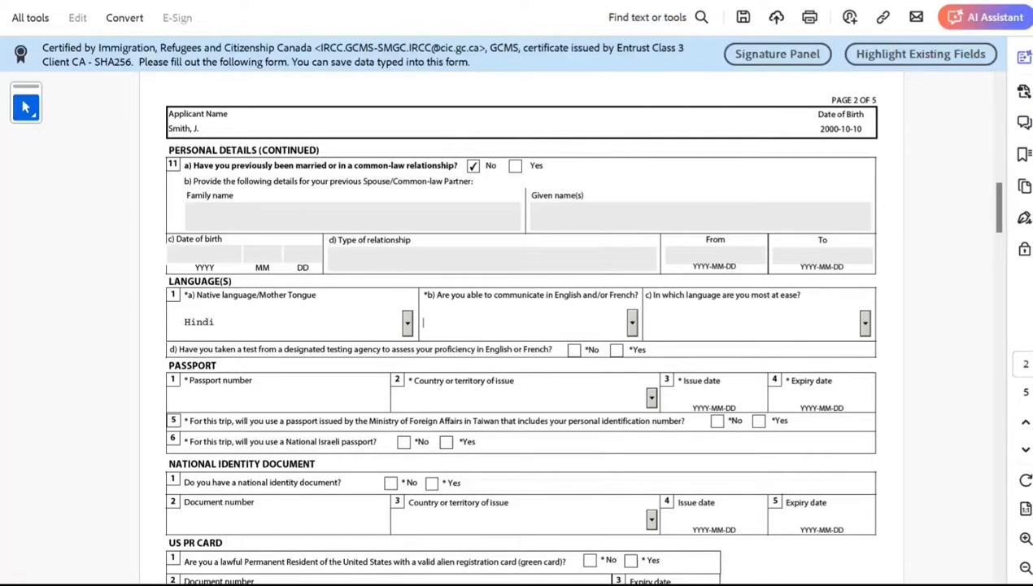
{"action": "key", "text": "e"}
{"action": "key", "text": "Tab"}
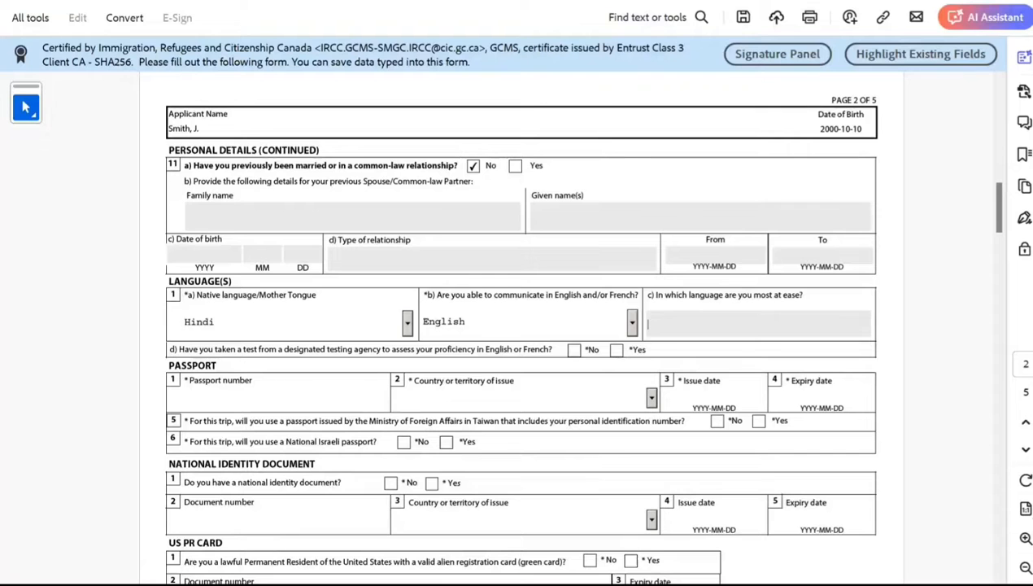
{"action": "key", "text": "Tab"}
{"action": "left_click", "coordinate": [616, 350]}
{"action": "scroll", "coordinate": [616, 350], "scroll_direction": "down", "scroll_amount": 1}
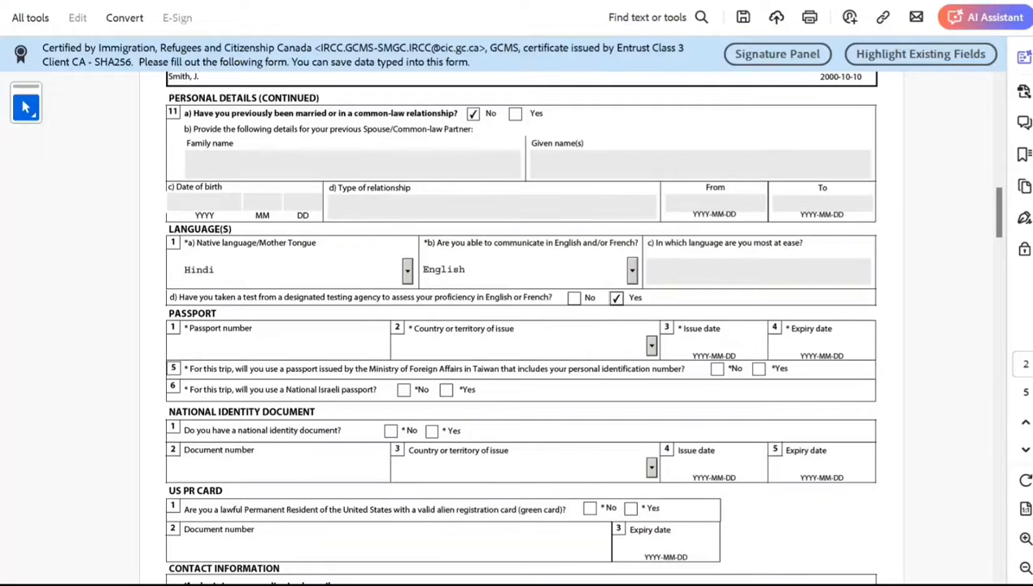
Enter the passport number, issuing country India, issued 2020-10-10, expiring 2030-10-10.
{"action": "key", "text": "Tab"}
{"action": "type", "text": "K787878"}
{"action": "key", "text": "Tab"}
{"action": "type", "text": "in"}
{"action": "key", "text": "Tab"}
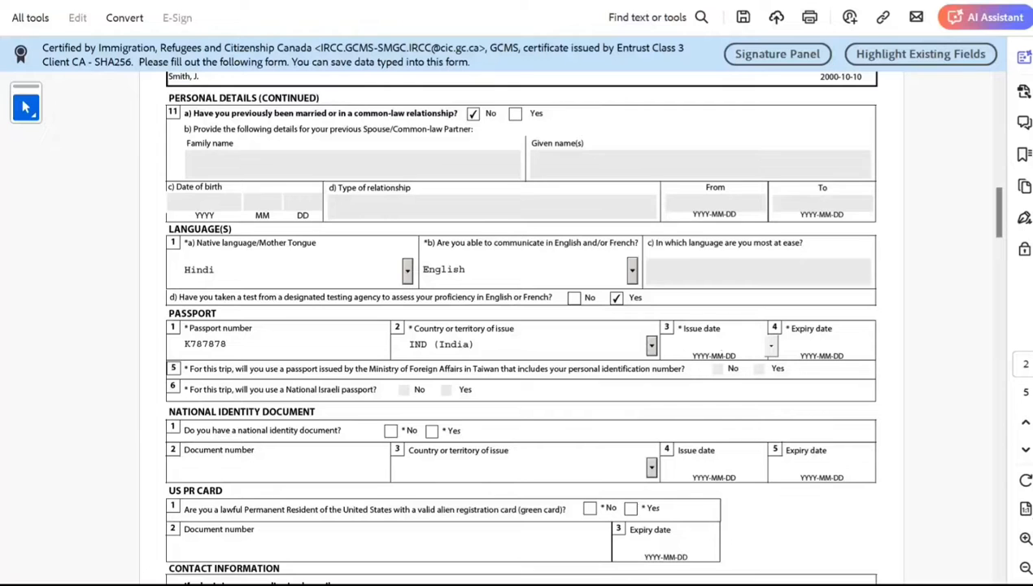
{"action": "type", "text": "2020"}
{"action": "type", "text": "-10-10"}
{"action": "key", "text": "Tab"}
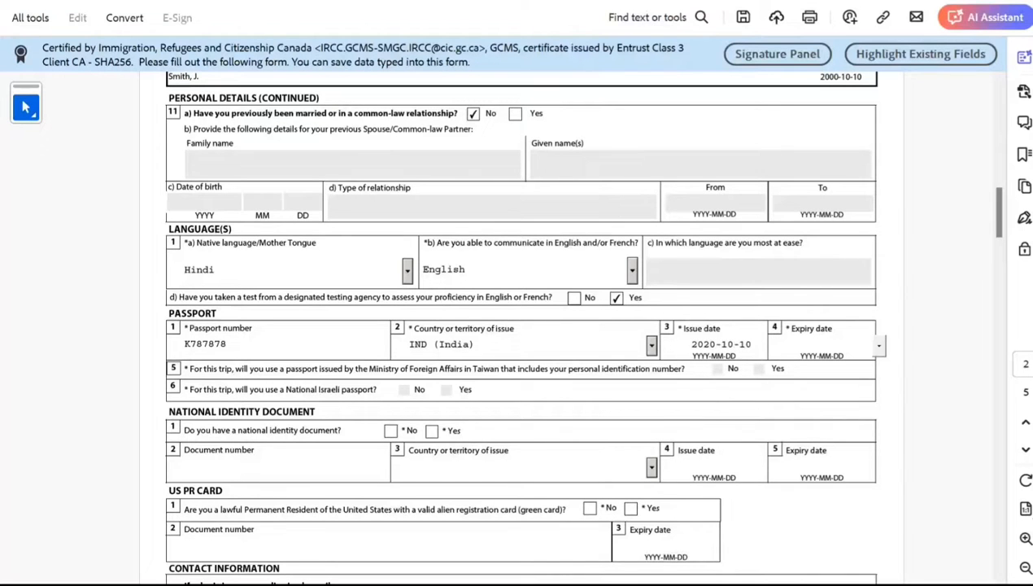
{"action": "type", "text": "20"}
{"action": "type", "text": "30-10-10"}
{"action": "key", "text": "Tab"}
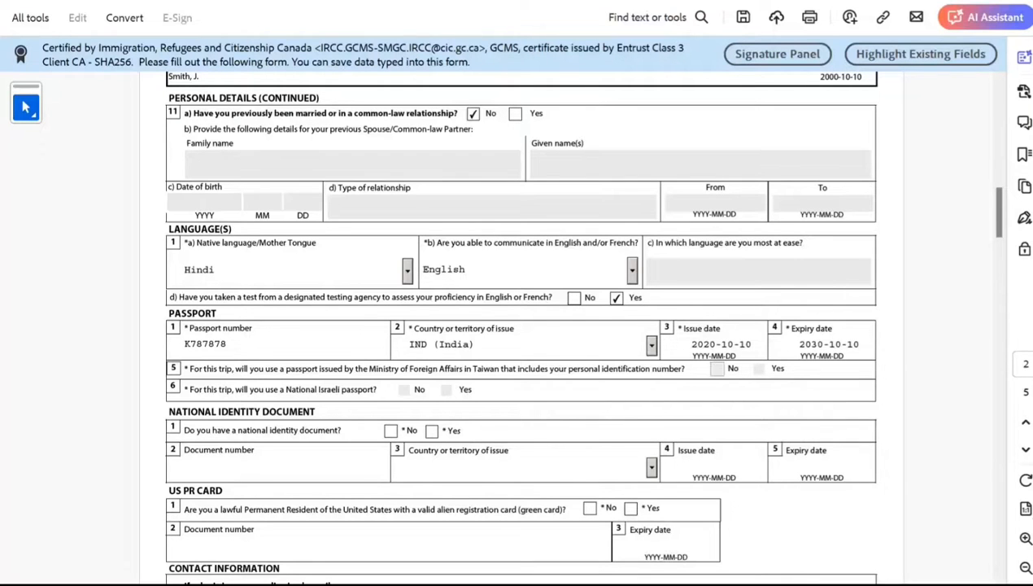
{"action": "scroll", "coordinate": [518, 325], "scroll_direction": "down", "scroll_amount": 2}
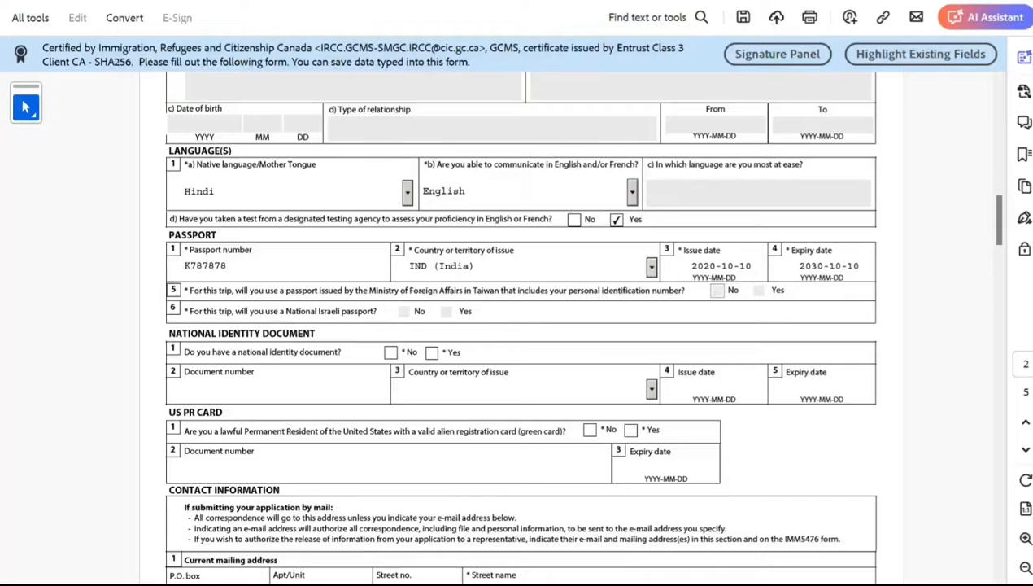
Tick No for holding a national identity document and No for a US PR card.
{"action": "left_click", "coordinate": [391, 352]}
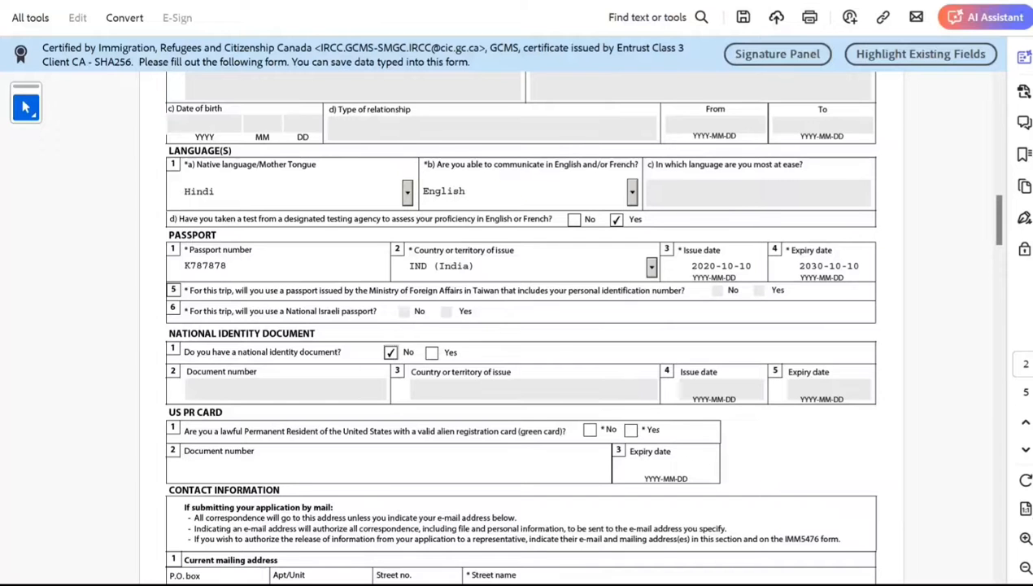
{"action": "scroll", "coordinate": [520, 326], "scroll_direction": "down", "scroll_amount": 2}
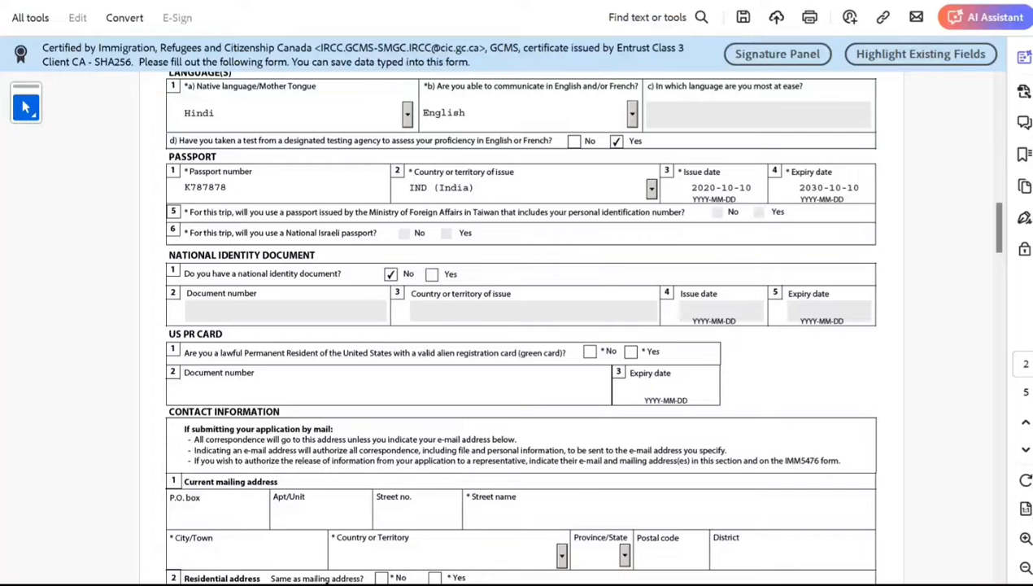
{"action": "left_click", "coordinate": [590, 351]}
{"action": "scroll", "coordinate": [589, 351], "scroll_direction": "down", "scroll_amount": 3}
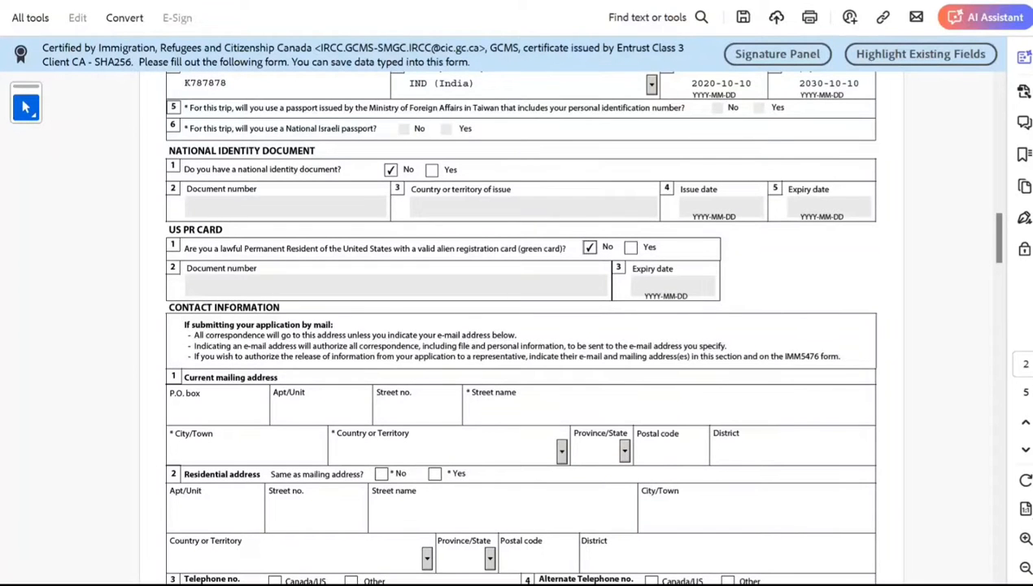
Fill in the mailing address: street number and name, New Delhi, India, postal code.
{"action": "key", "text": "Tab"}
{"action": "key", "text": "Tab"}
{"action": "key", "text": "Tab"}
{"action": "type", "text": "343"}
{"action": "key", "text": "Tab"}
{"action": "type", "text": "csdccd"}
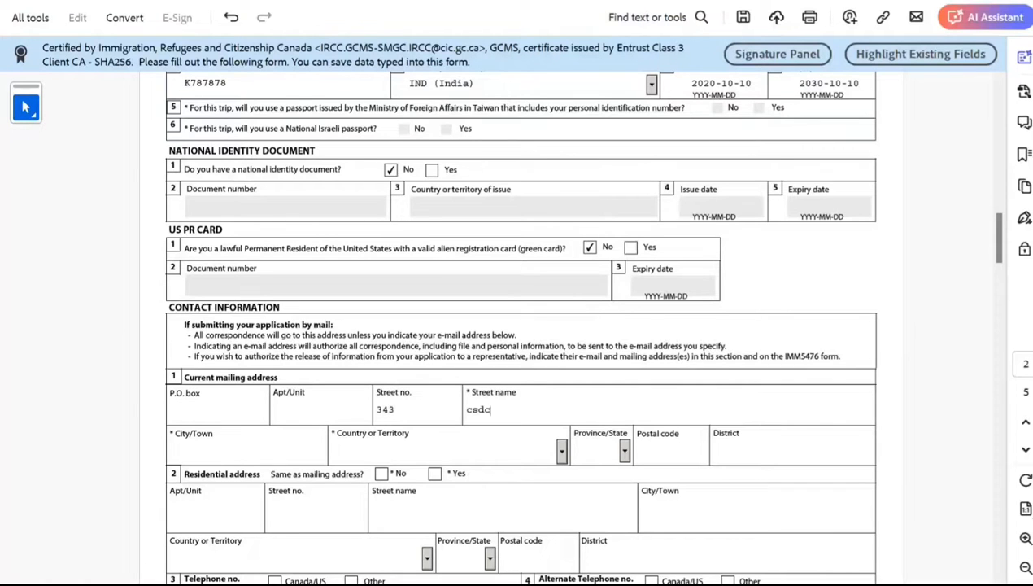
{"action": "key", "text": "Tab"}
{"action": "type", "text": "New Delhi"}
{"action": "key", "text": "Tab"}
{"action": "type", "text": "India"}
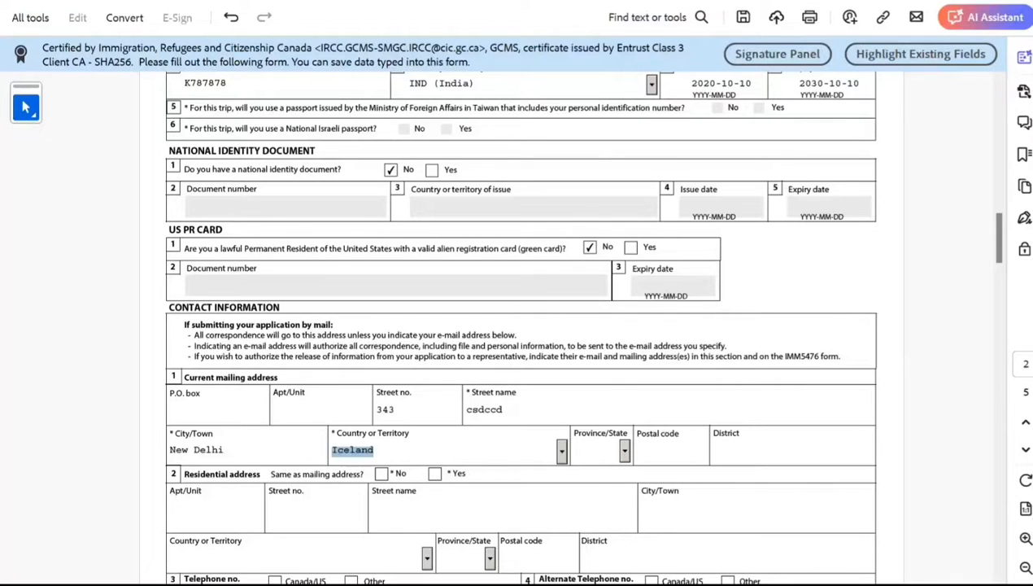
{"action": "key", "text": "Tab"}
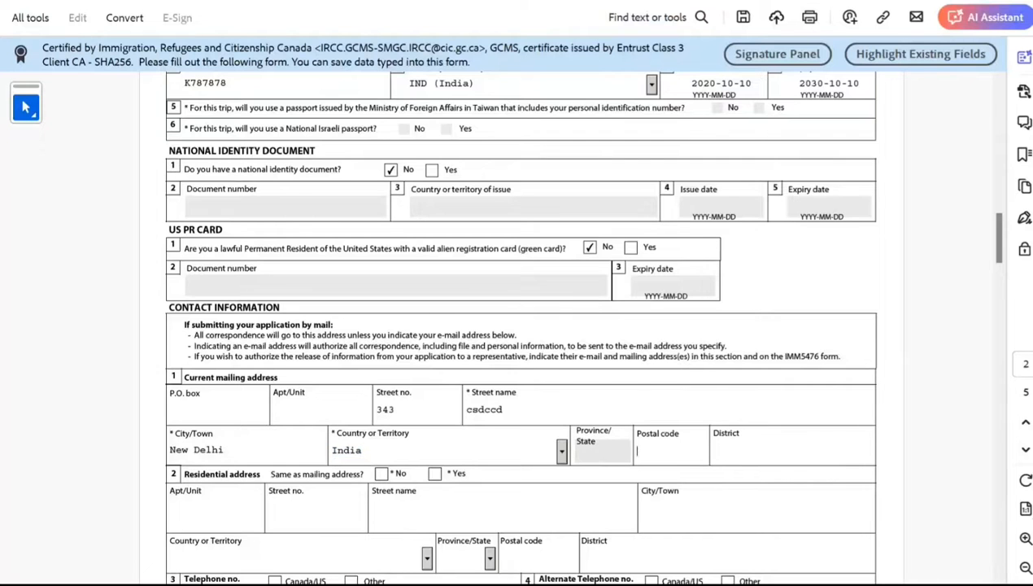
{"action": "type", "text": "988989"}
Mark the residential address as same as mailing and enter a Canada/US phone number.
{"action": "scroll", "coordinate": [521, 325], "scroll_direction": "down", "scroll_amount": 1}
{"action": "left_click", "coordinate": [434, 421]}
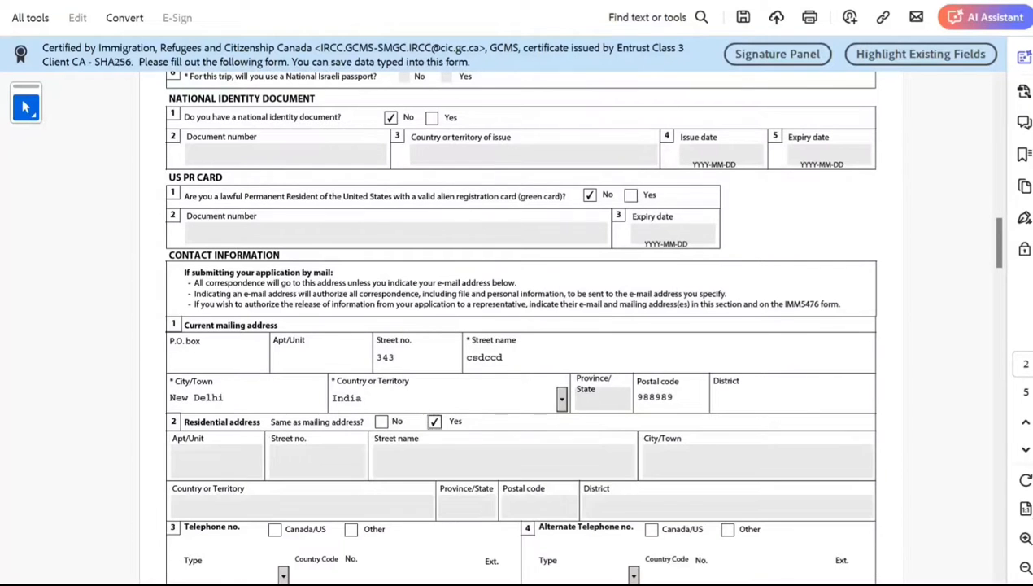
{"action": "scroll", "coordinate": [520, 325], "scroll_direction": "down", "scroll_amount": 3}
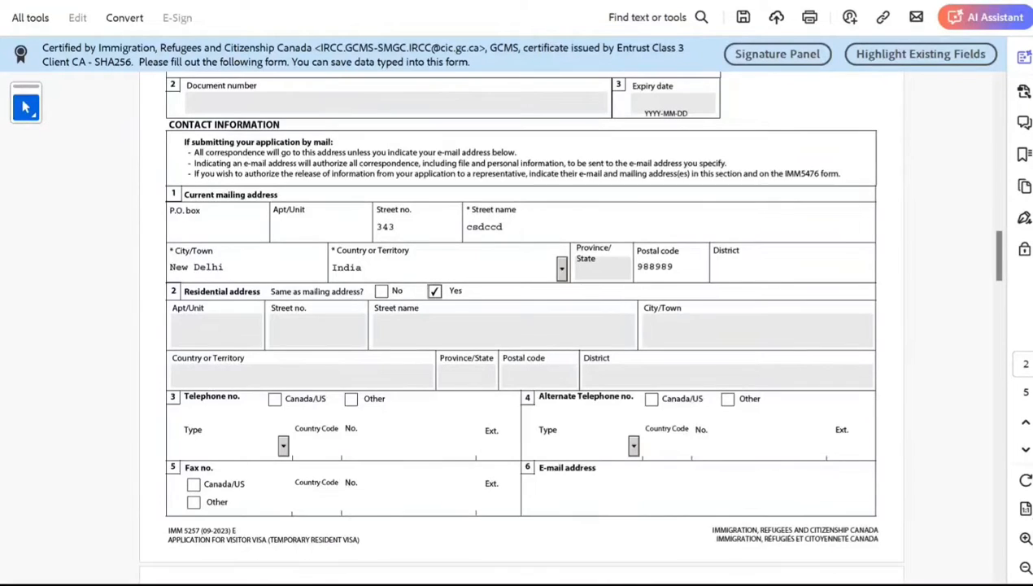
{"action": "left_click", "coordinate": [275, 399]}
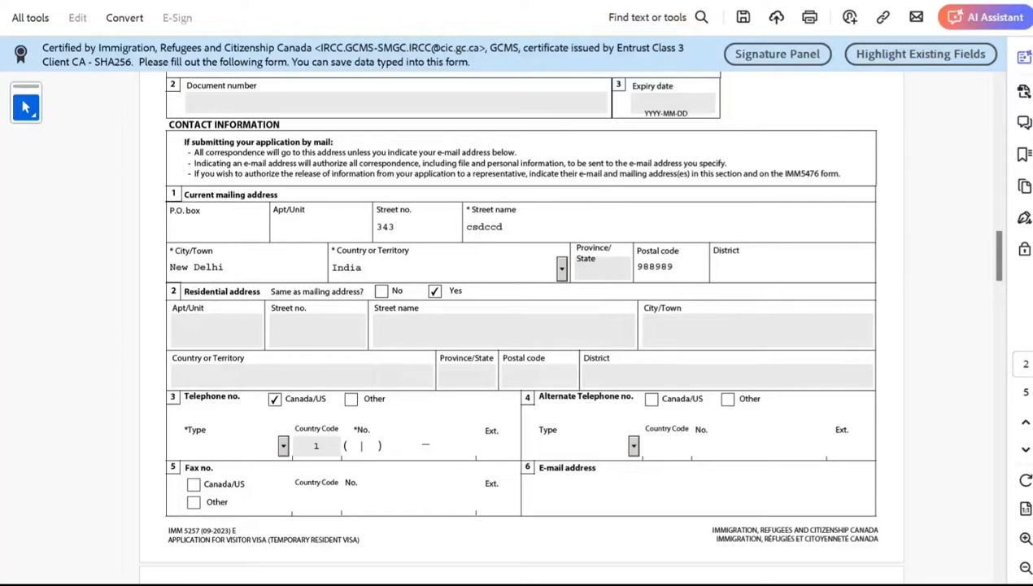
{"action": "type", "text": "89898988999898"}
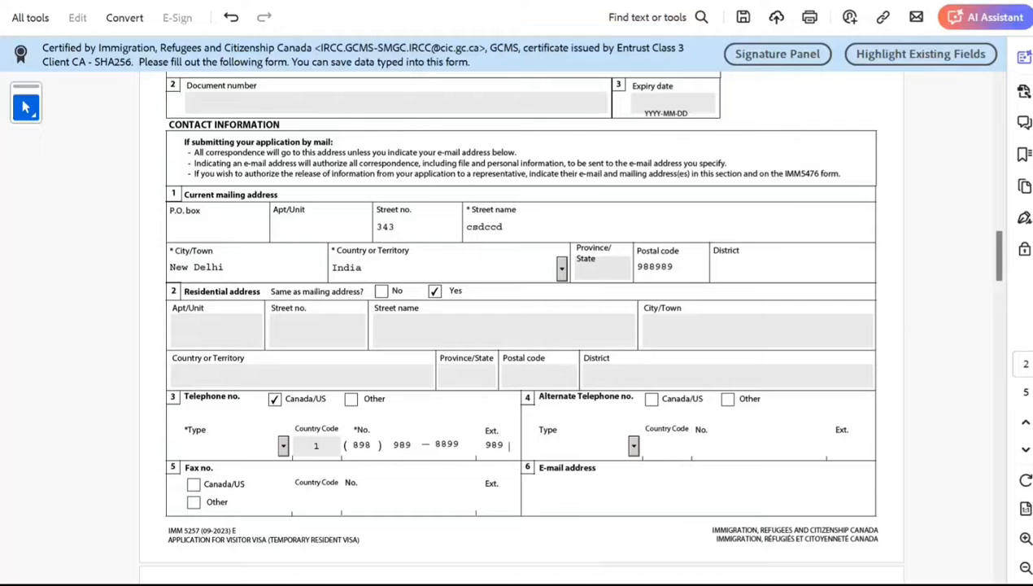
Type the applicant's e-mail address, correcting typos along the way.
{"action": "scroll", "coordinate": [520, 325], "scroll_direction": "down", "scroll_amount": 3}
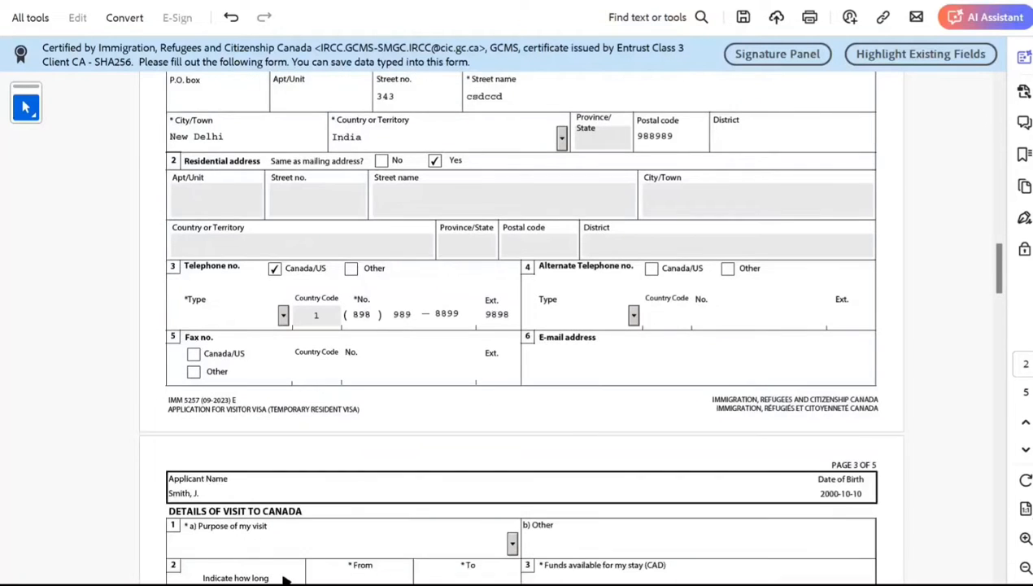
{"action": "left_click", "coordinate": [553, 336]}
{"action": "type", "text": "csdcds"}
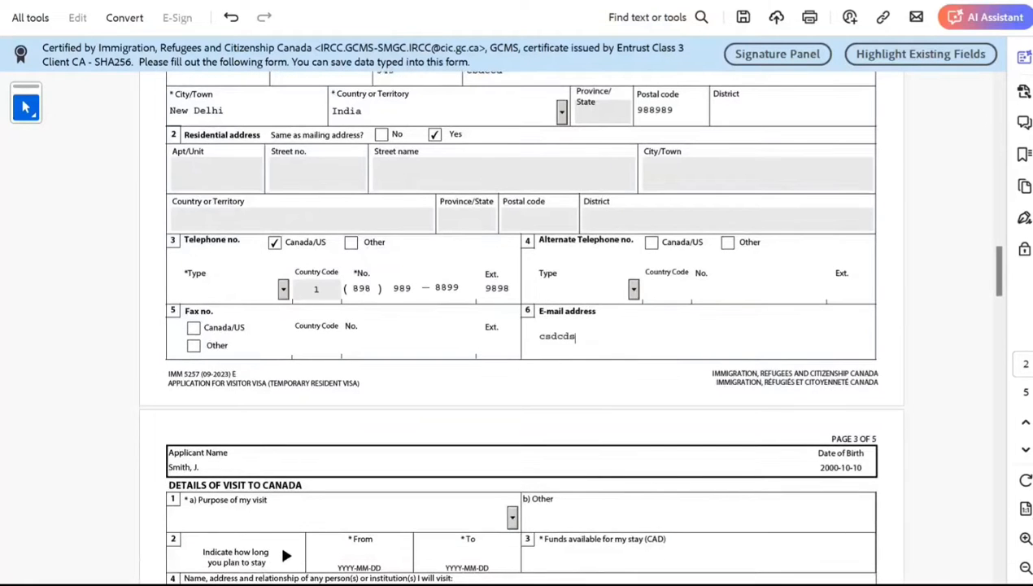
{"action": "type", "text": "@dsdcds,"}
{"action": "key", "text": "BackSpace"}
{"action": "type", "text": ".ci"}
{"action": "key", "text": "BackSpace"}
Finish the e-mail address and set the visit purpose to Returning Student.
{"action": "type", "text": "om"}
{"action": "scroll", "coordinate": [521, 325], "scroll_direction": "down", "scroll_amount": 4}
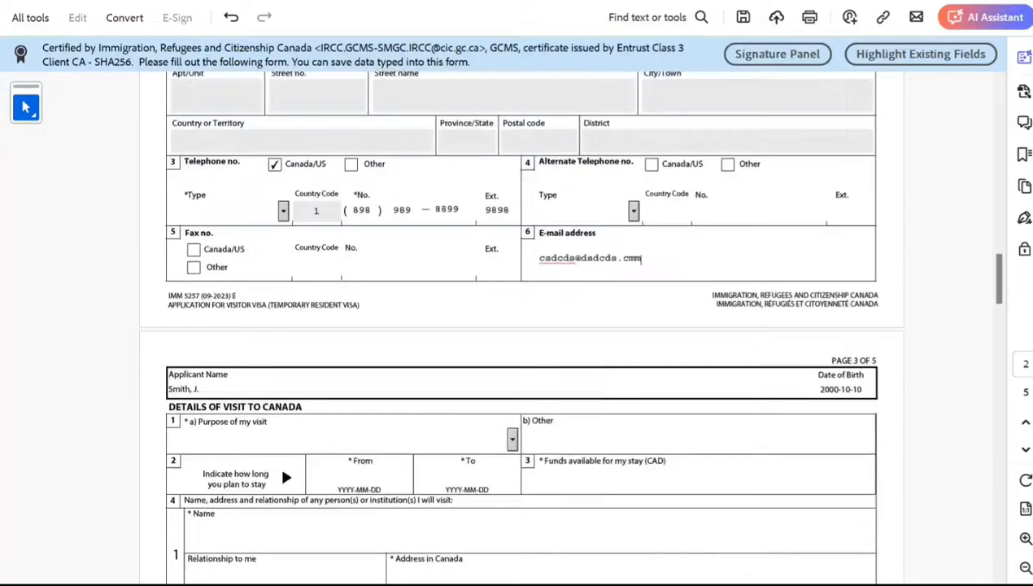
{"action": "left_click", "coordinate": [513, 361]}
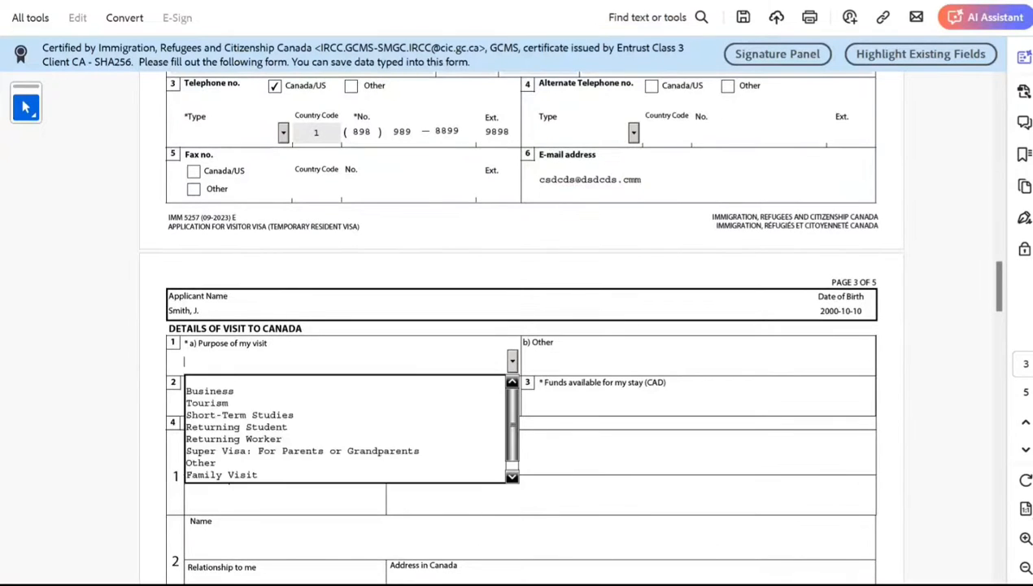
{"action": "key", "text": "Down"}
{"action": "key", "text": "Down"}
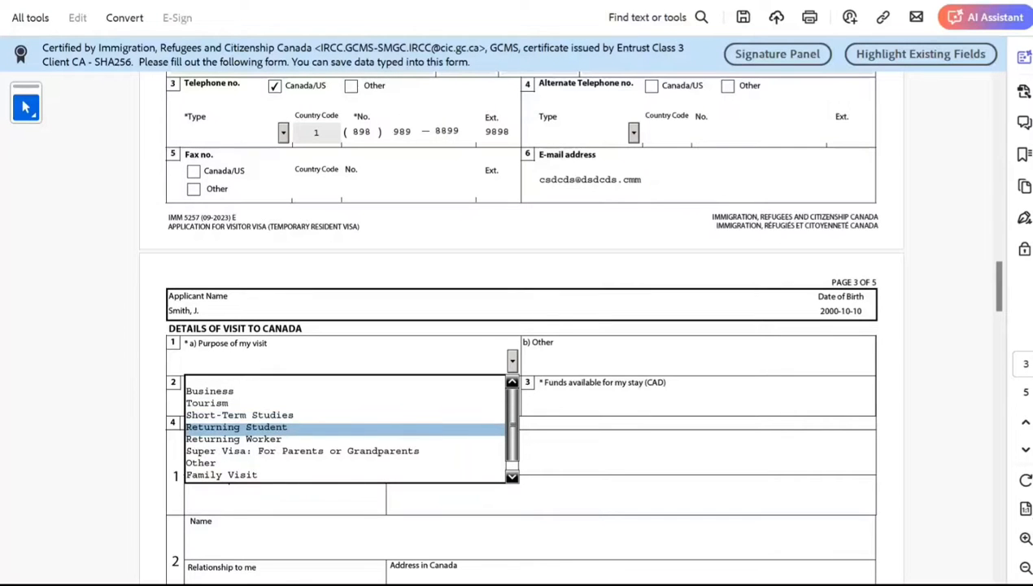
{"action": "key", "text": "Return"}
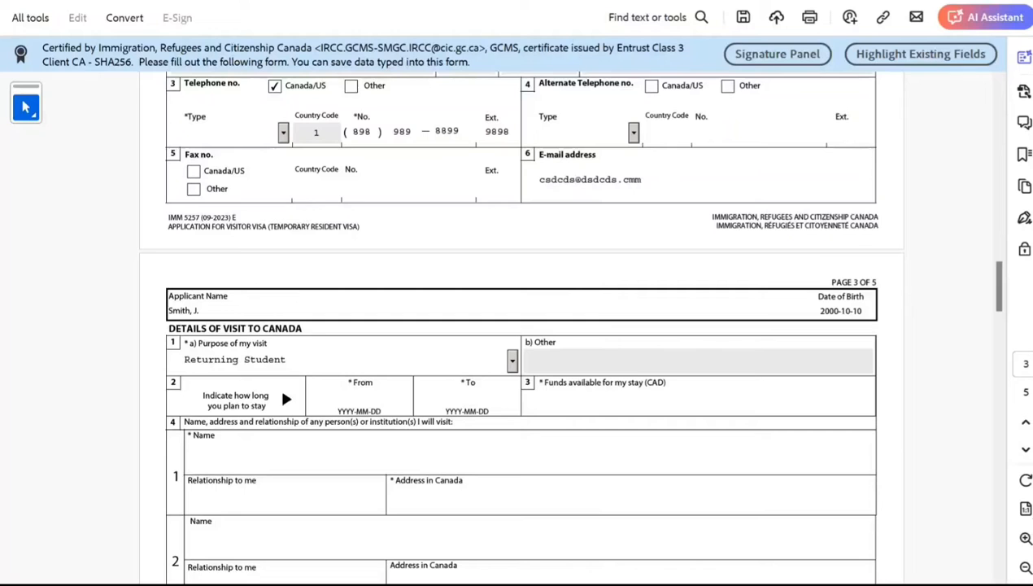
Set the stay from 2024-05-10 to 2025-10-10 with $60,000 funds available.
{"action": "left_click", "coordinate": [361, 401]}
{"action": "type", "text": "2024"}
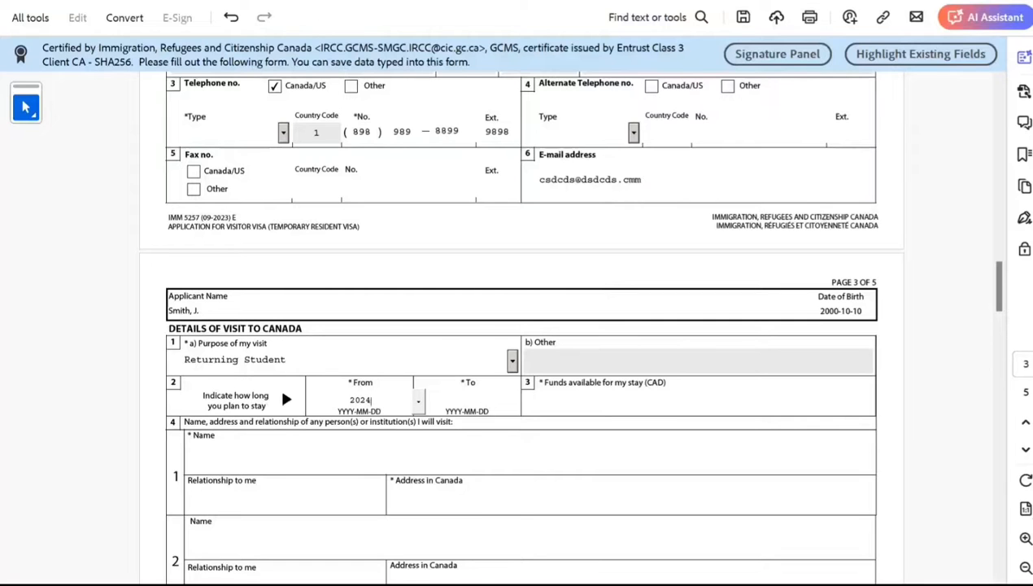
{"action": "type", "text": "0510"}
{"action": "key", "text": "Tab"}
{"action": "type", "text": "2026"}
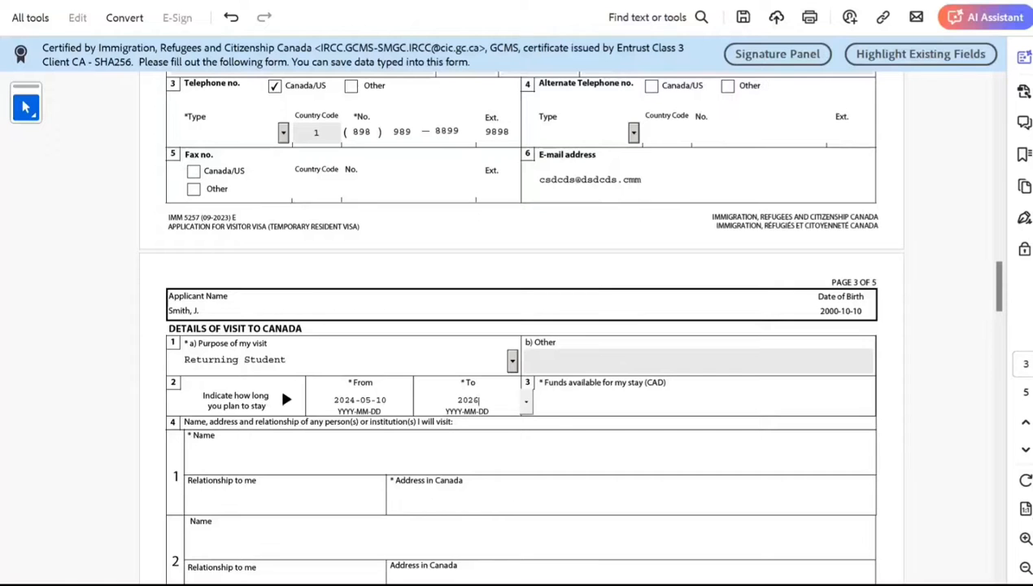
{"action": "key", "text": "BackSpace"}
{"action": "type", "text": "5"}
{"action": "type", "text": "-10-10"}
{"action": "key", "text": "Tab"}
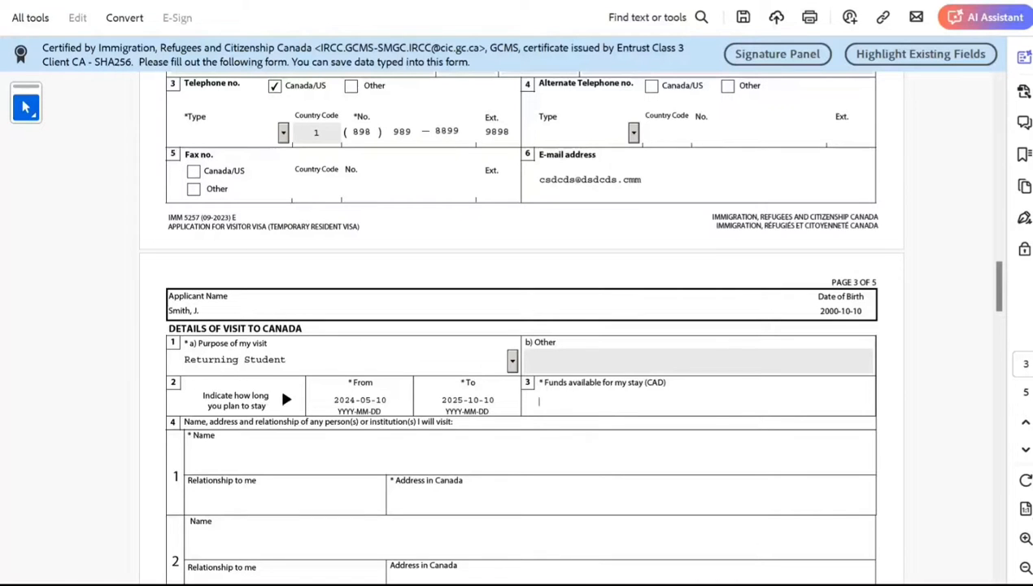
{"action": "type", "text": "60000"}
Enter the first visitee's name, relationship, and address in Canada.
{"action": "scroll", "coordinate": [520, 325], "scroll_direction": "down", "scroll_amount": 1}
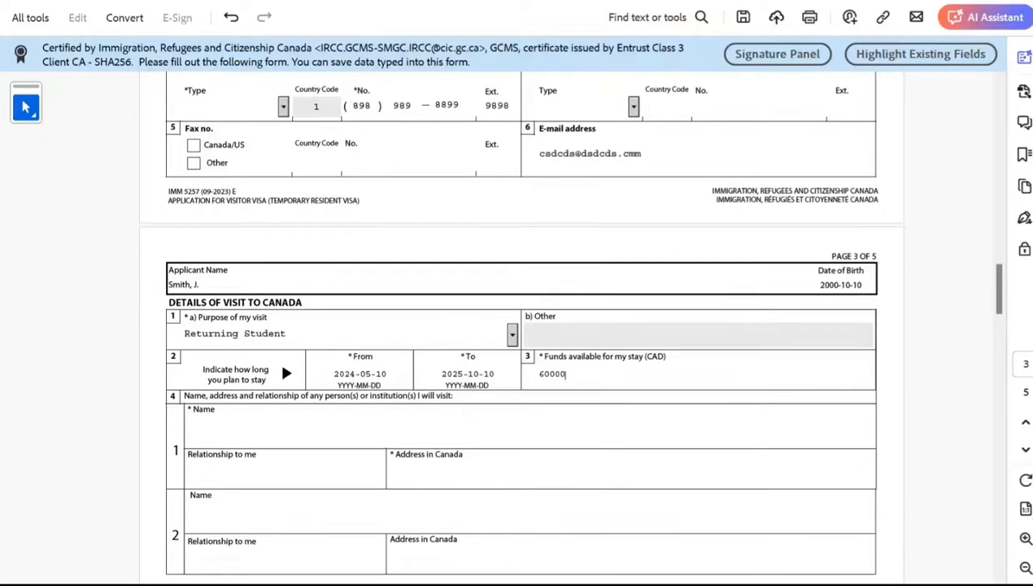
{"action": "key", "text": "Tab"}
{"action": "type", "text": "cxzcxcxc"}
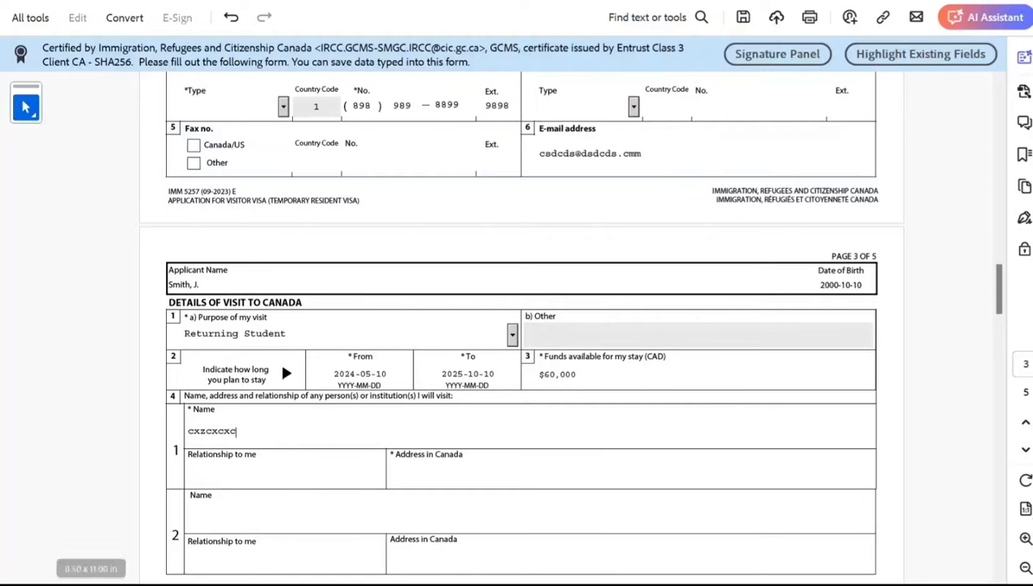
{"action": "key", "text": "Tab"}
{"action": "type", "text": "z xcxzczx"}
{"action": "key", "text": "Tab"}
{"action": "type", "text": "c"}
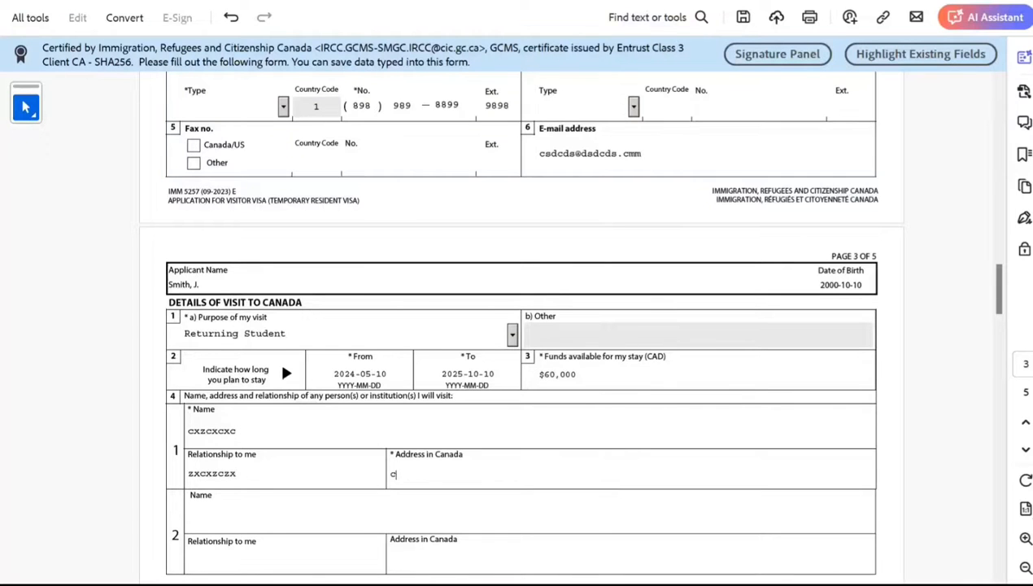
{"action": "type", "text": "sdcscdsdc"}
{"action": "scroll", "coordinate": [521, 325], "scroll_direction": "down", "scroll_amount": 3}
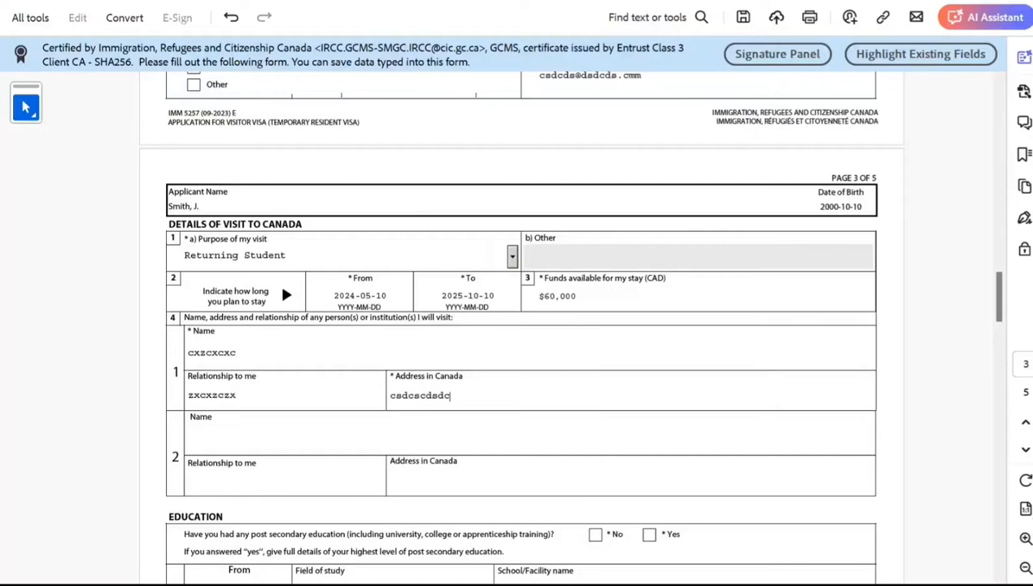
{"action": "scroll", "coordinate": [521, 325], "scroll_direction": "down", "scroll_amount": 2}
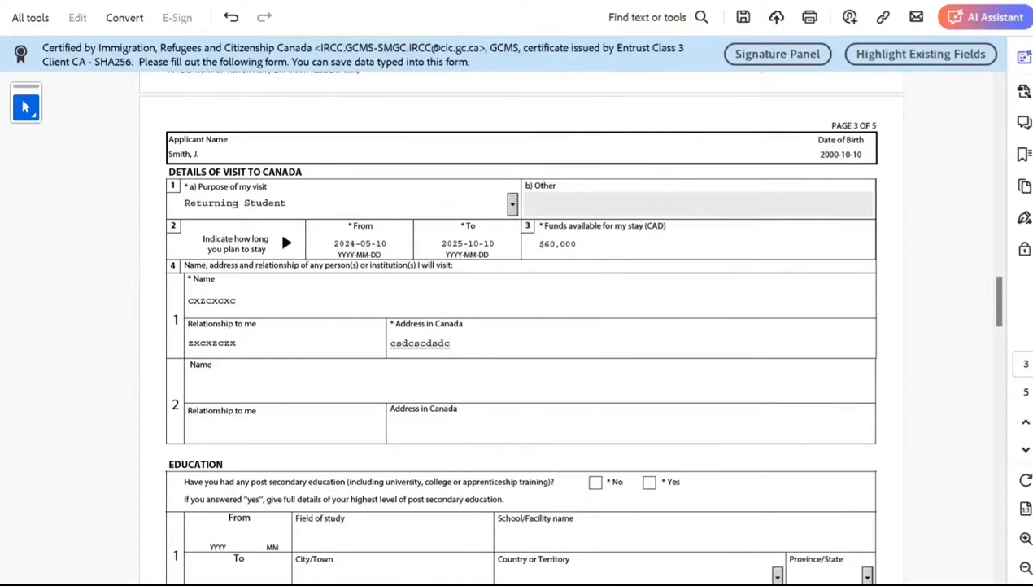
Tick Yes for post-secondary education, then type and trim a 2017 start year.
{"action": "scroll", "coordinate": [521, 325], "scroll_direction": "down", "scroll_amount": 4}
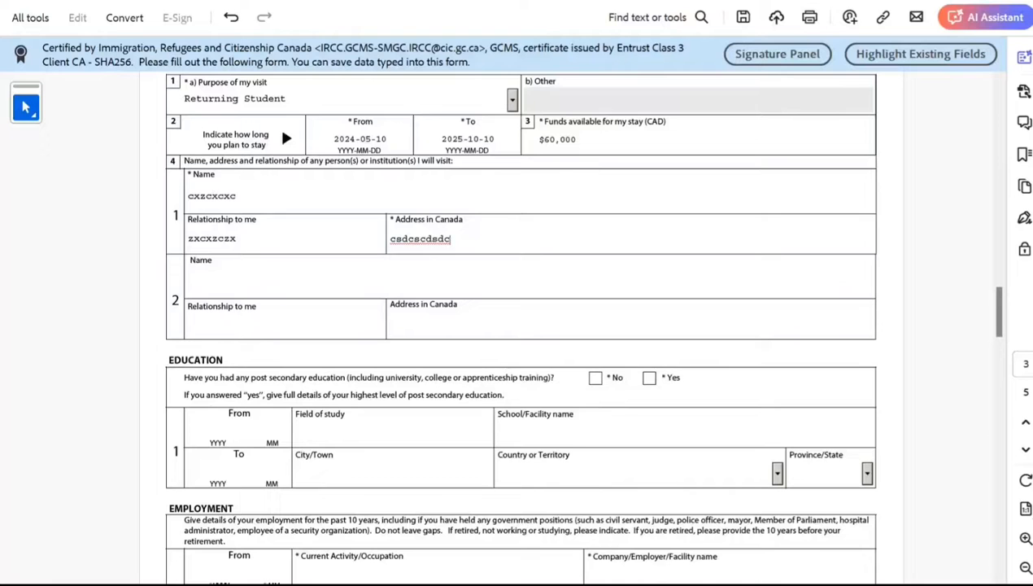
{"action": "left_click", "coordinate": [649, 378]}
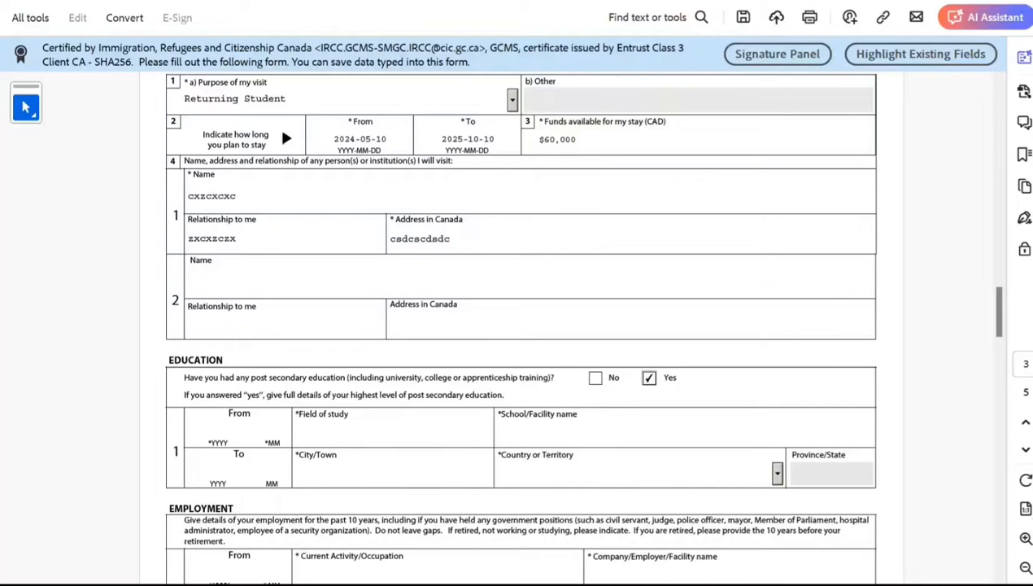
{"action": "key", "text": "Tab"}
{"action": "type", "text": "2017"}
{"action": "left_click", "coordinate": [230, 428]}
{"action": "key", "text": "BackSpace"}
{"action": "key", "text": "BackSpace"}
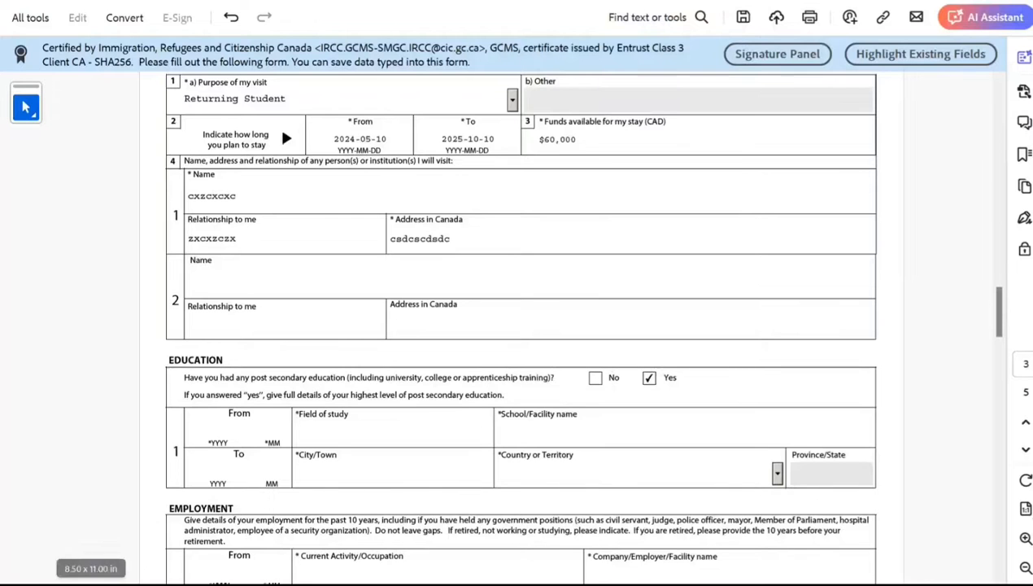
{"action": "left_click", "coordinate": [218, 472]}
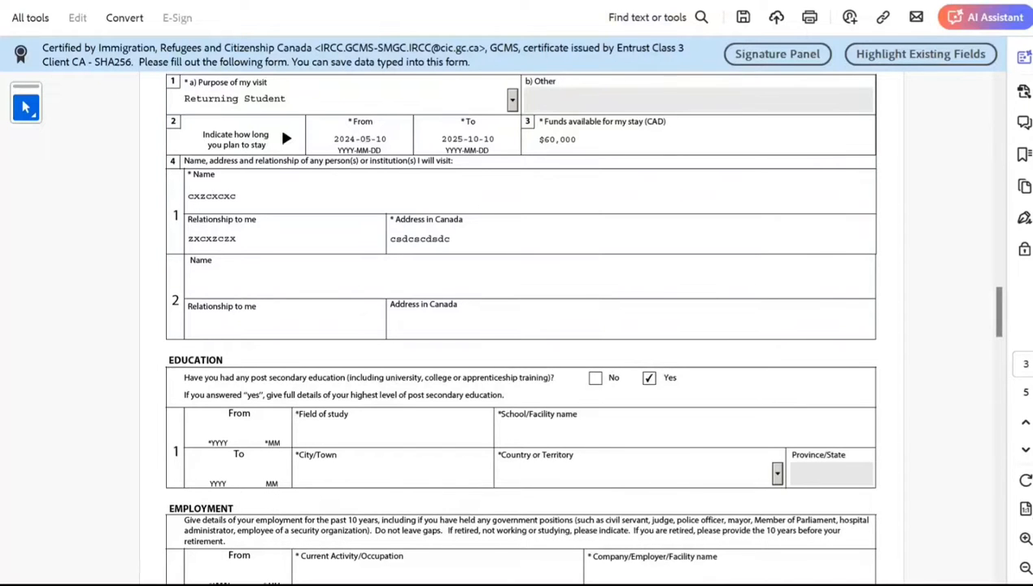
Switch the post-secondary education answer to No and scroll back up the form.
{"action": "scroll", "coordinate": [521, 317], "scroll_direction": "down", "scroll_amount": 2}
{"action": "left_click", "coordinate": [595, 300]}
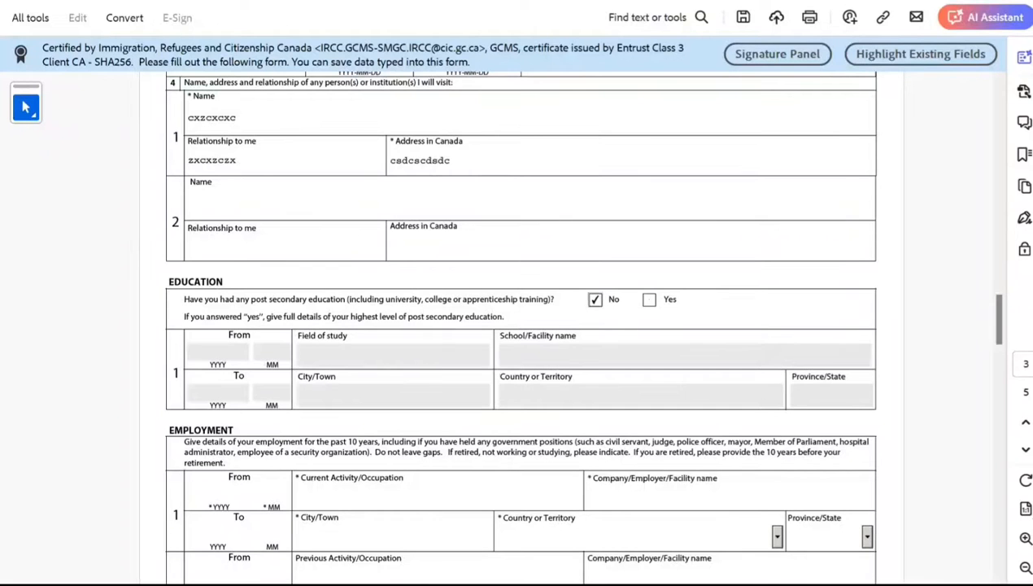
{"action": "left_click_drag", "start_coordinate": [206, 317], "coordinate": [415, 442]}
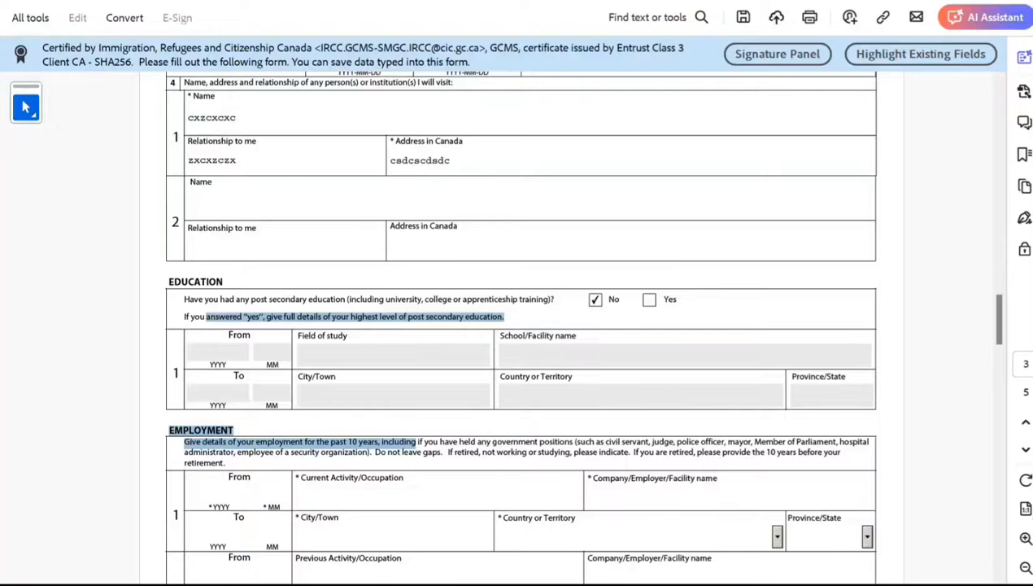
{"action": "scroll", "coordinate": [520, 326], "scroll_direction": "down", "scroll_amount": 1}
{"action": "scroll", "coordinate": [520, 325], "scroll_direction": "down", "scroll_amount": 1}
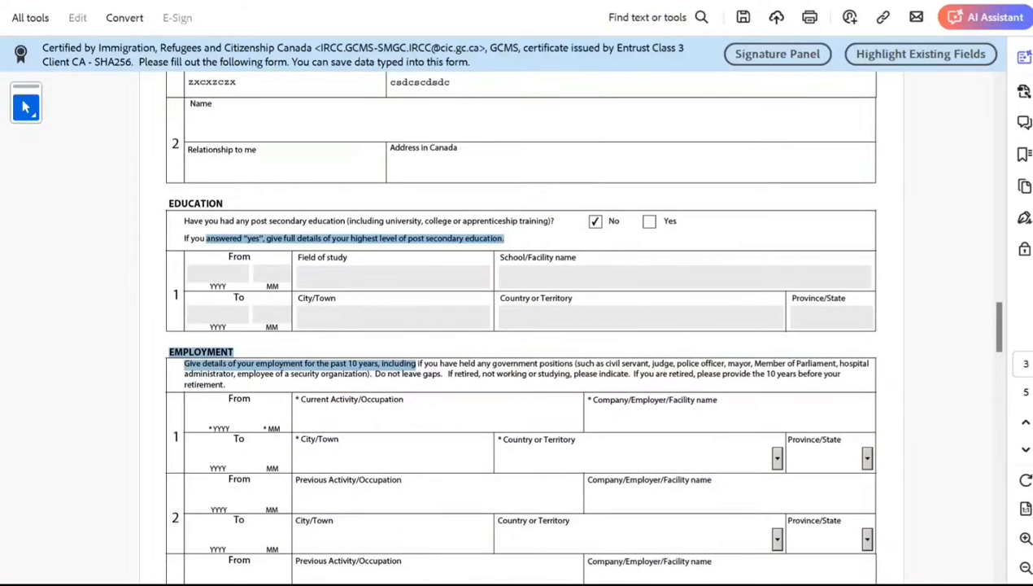
{"action": "scroll", "coordinate": [521, 325], "scroll_direction": "down", "scroll_amount": 1}
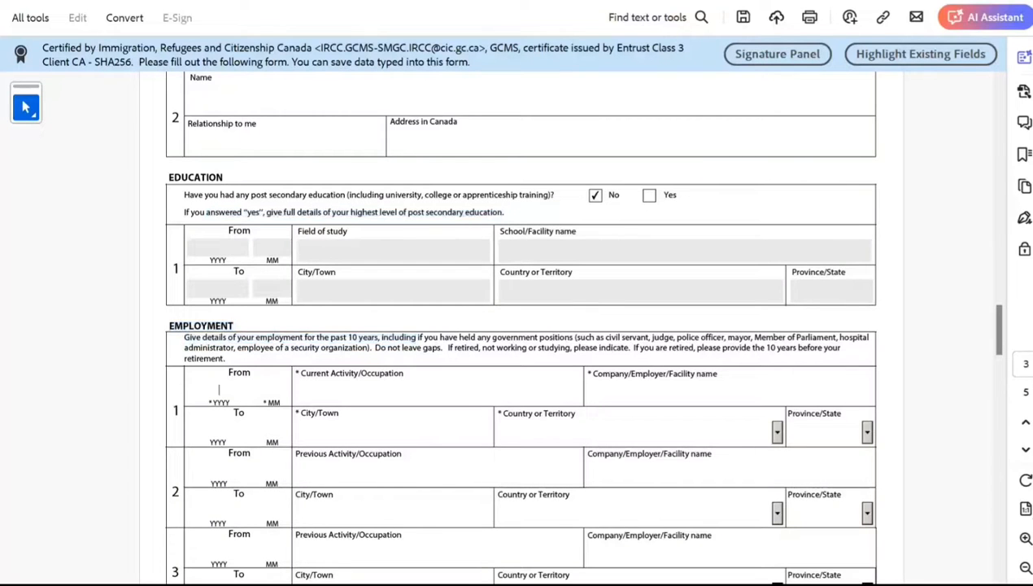
{"action": "scroll", "coordinate": [520, 326], "scroll_direction": "up", "scroll_amount": 8}
{"action": "scroll", "coordinate": [521, 325], "scroll_direction": "up", "scroll_amount": 6}
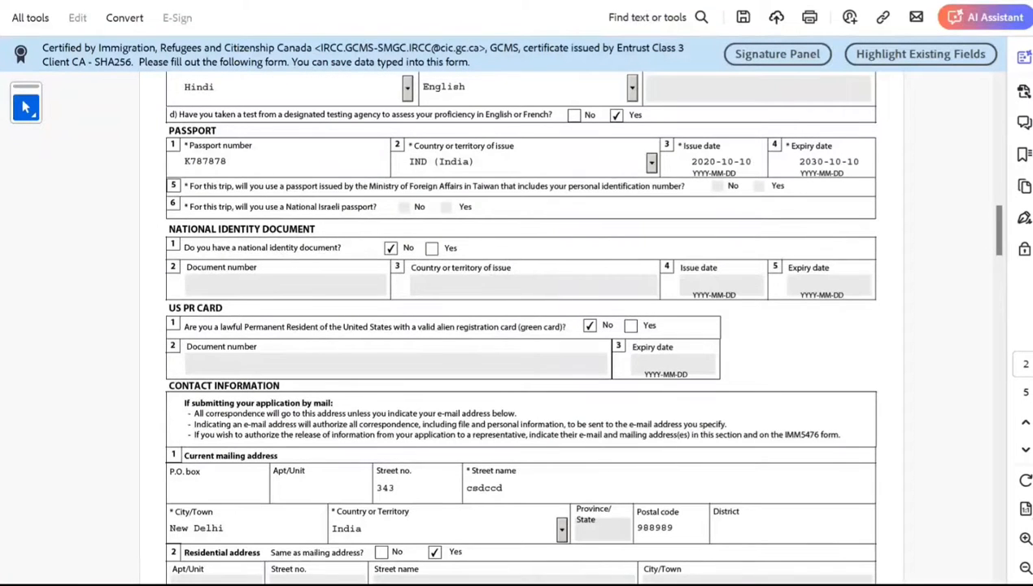
Scroll up to page 1, then down to the empty Employment table on page 3.
{"action": "scroll", "coordinate": [520, 325], "scroll_direction": "up", "scroll_amount": 10}
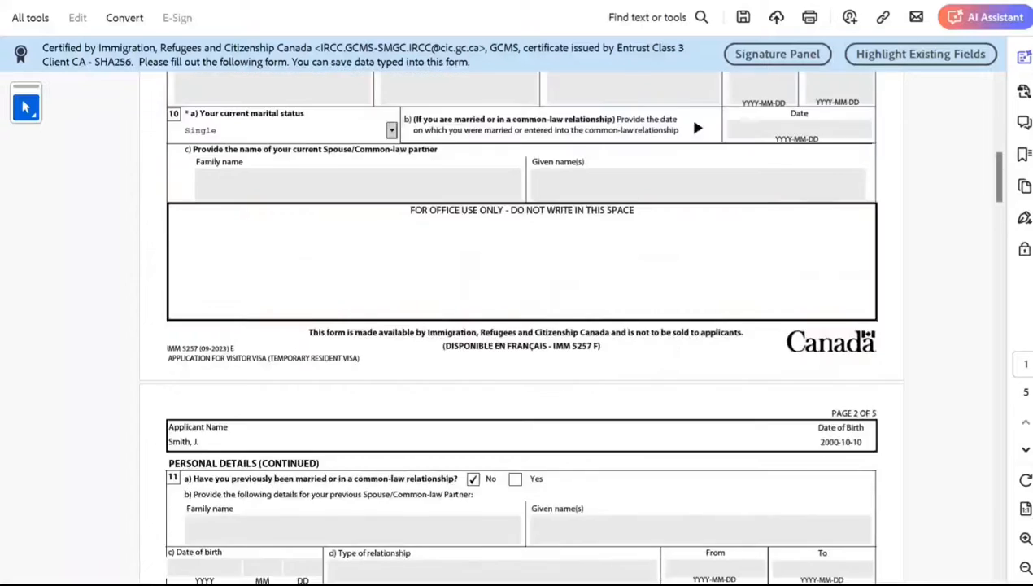
{"action": "scroll", "coordinate": [521, 326], "scroll_direction": "up", "scroll_amount": 2}
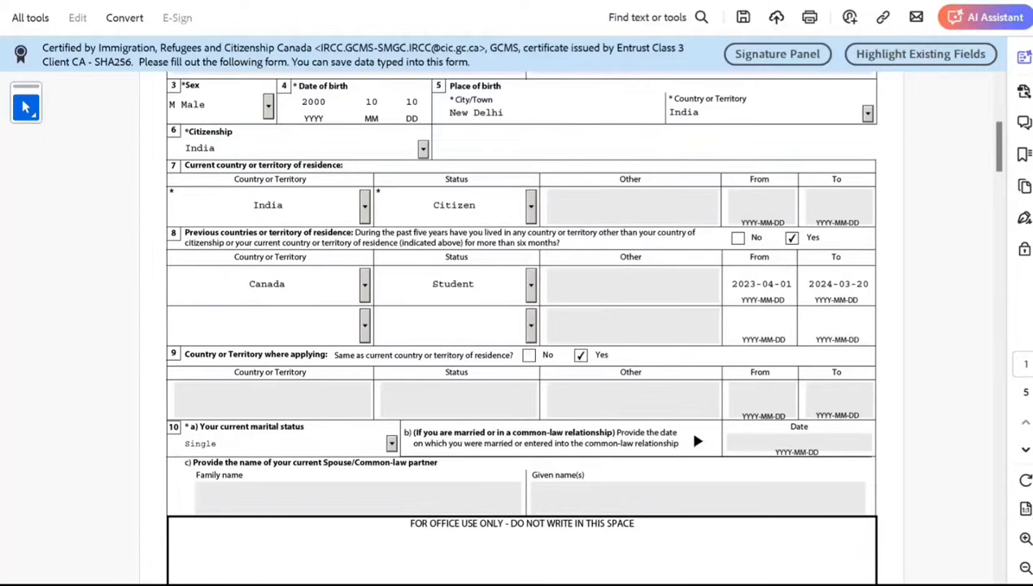
{"action": "scroll", "coordinate": [686, 425], "scroll_direction": "down", "scroll_amount": 20}
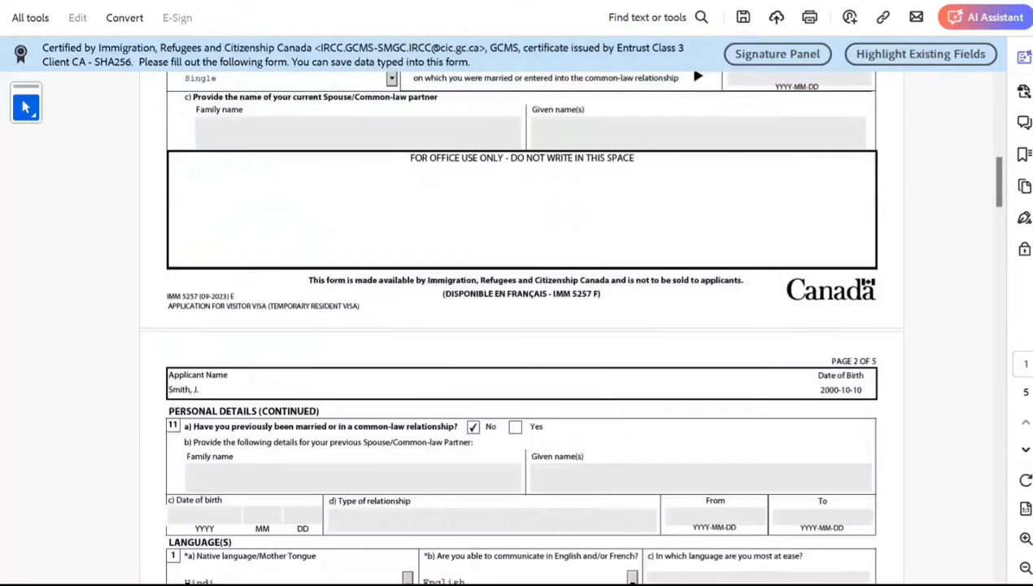
{"action": "scroll", "coordinate": [520, 325], "scroll_direction": "down", "scroll_amount": 12}
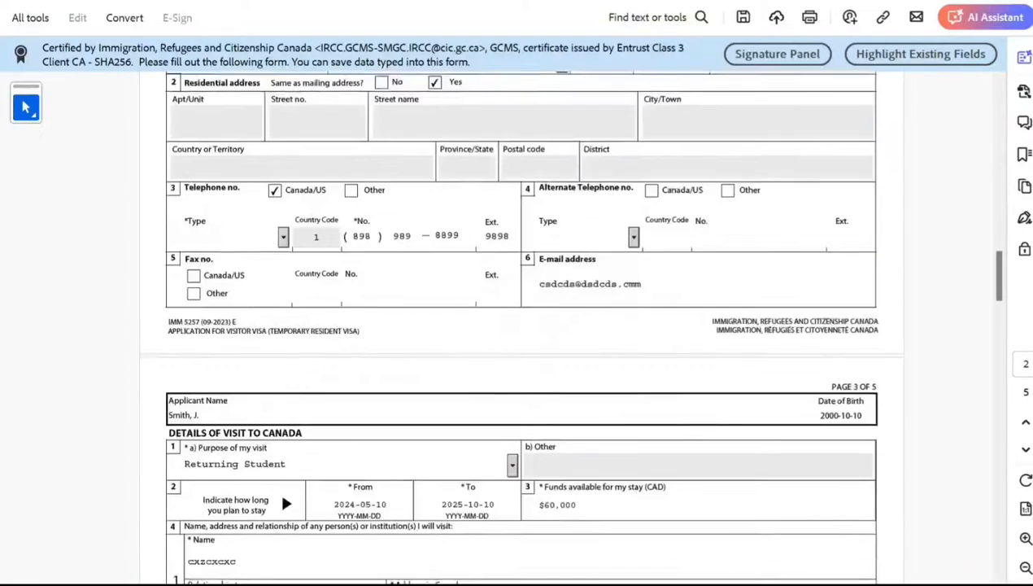
{"action": "scroll", "coordinate": [521, 326], "scroll_direction": "down", "scroll_amount": 5}
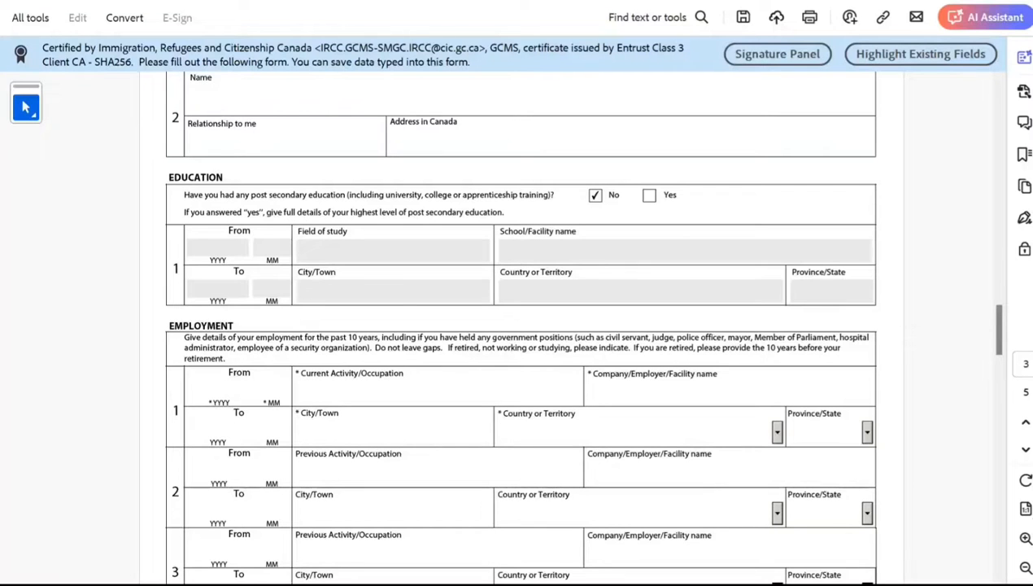
{"action": "scroll", "coordinate": [521, 326], "scroll_direction": "down", "scroll_amount": 2}
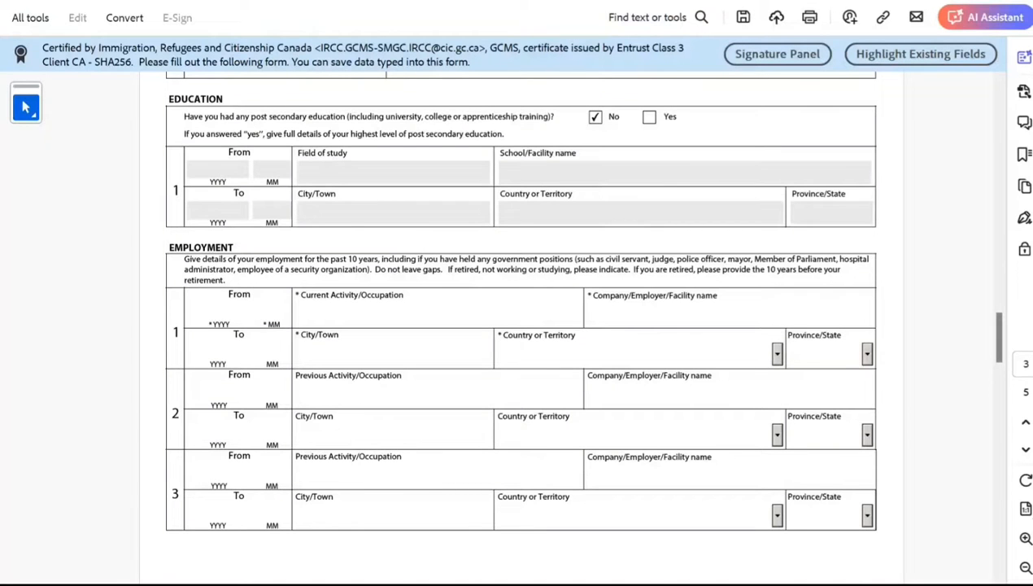
{"action": "scroll", "coordinate": [520, 326], "scroll_direction": "down", "scroll_amount": 2}
{"action": "scroll", "coordinate": [520, 325], "scroll_direction": "down", "scroll_amount": 9}
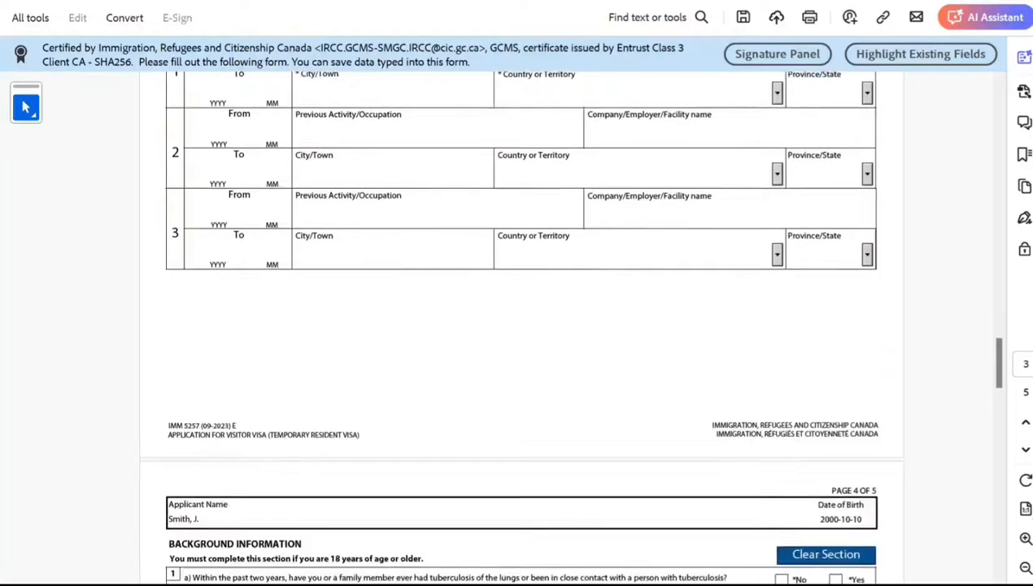
{"action": "scroll", "coordinate": [520, 325], "scroll_direction": "up", "scroll_amount": 8}
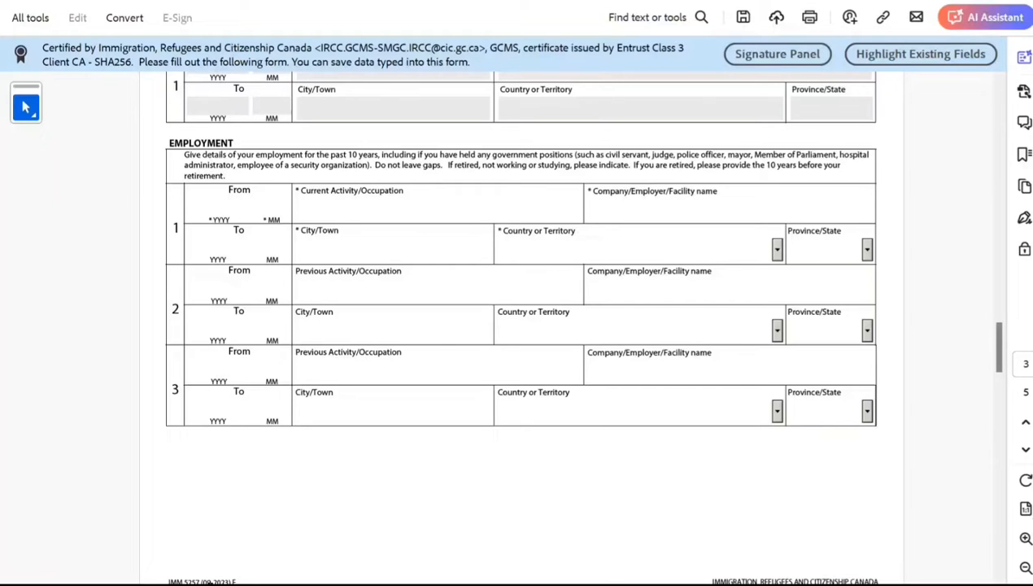
Fill Employment row 1: 2024-04 to 2024-04, Not WOrking, employer NA, New Delhi, India.
{"action": "type", "text": "2024"}
{"action": "type", "text": "04"}
{"action": "left_click", "coordinate": [218, 245]}
{"action": "type", "text": "202404"}
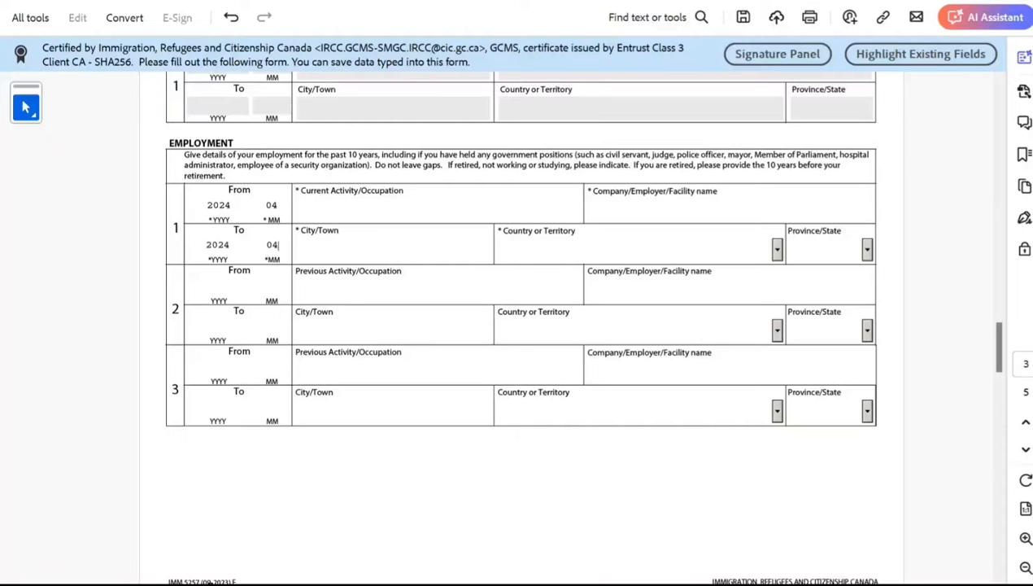
{"action": "type", "text": "Not WOrking"}
{"action": "key", "text": "Tab"}
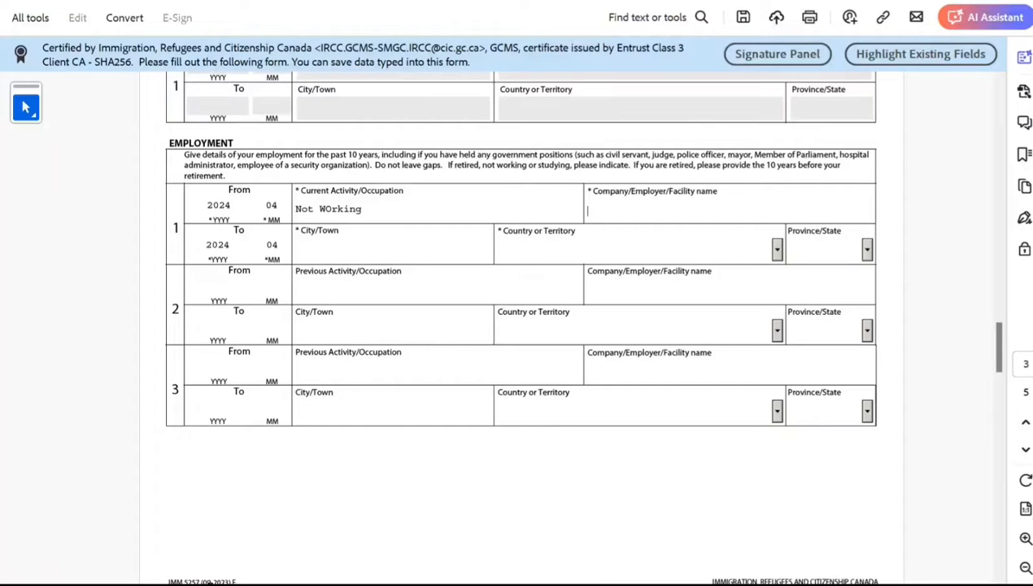
{"action": "type", "text": "NA"}
{"action": "key", "text": "Tab"}
{"action": "key", "text": "Tab"}
{"action": "type", "text": "New Delhi"}
{"action": "key", "text": "Tab"}
{"action": "type", "text": "India"}
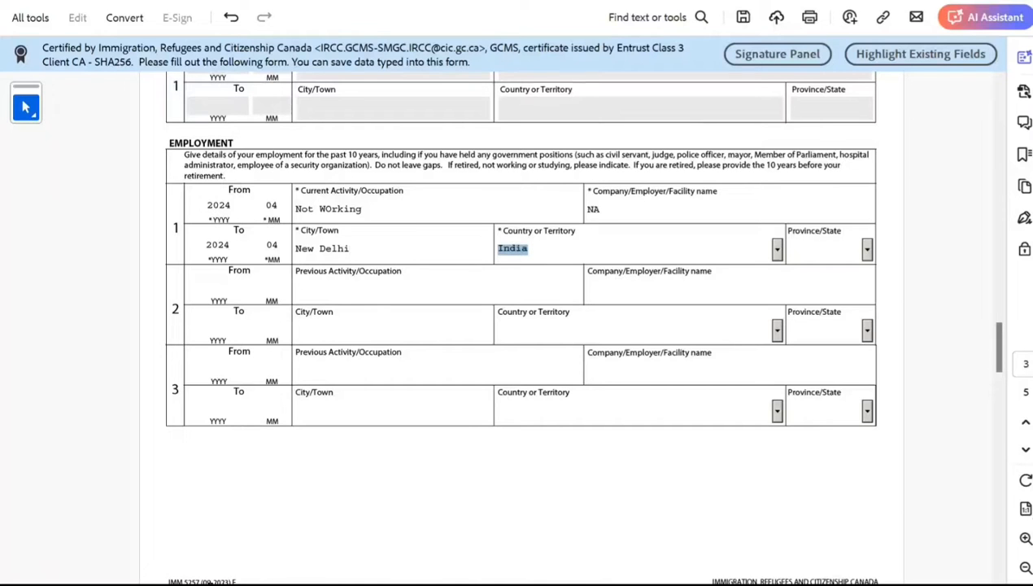
{"action": "key", "text": "Tab"}
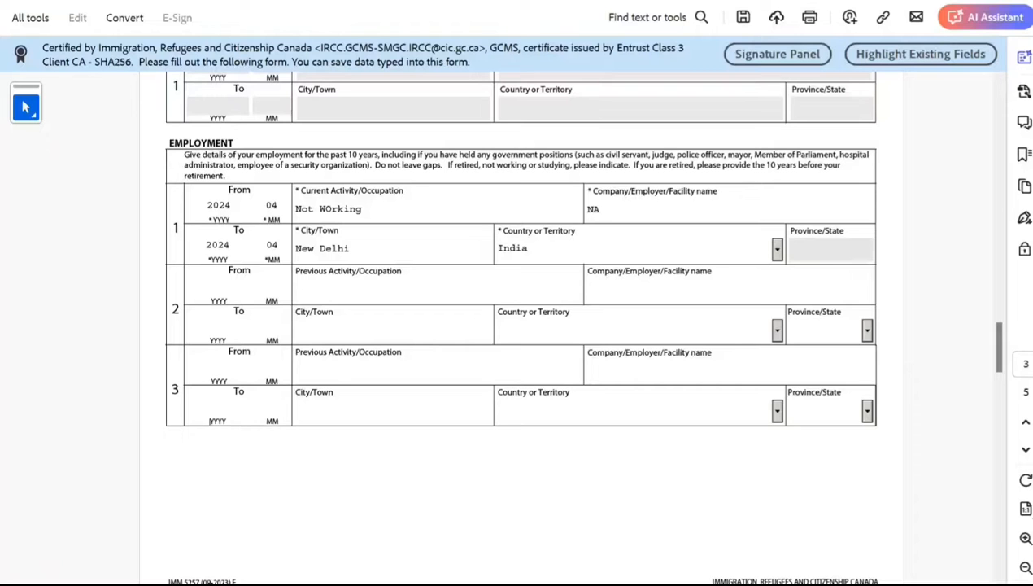
Enter Employment row 2's period as 2023-04 to 2024-03.
{"action": "left_click", "coordinate": [218, 285]}
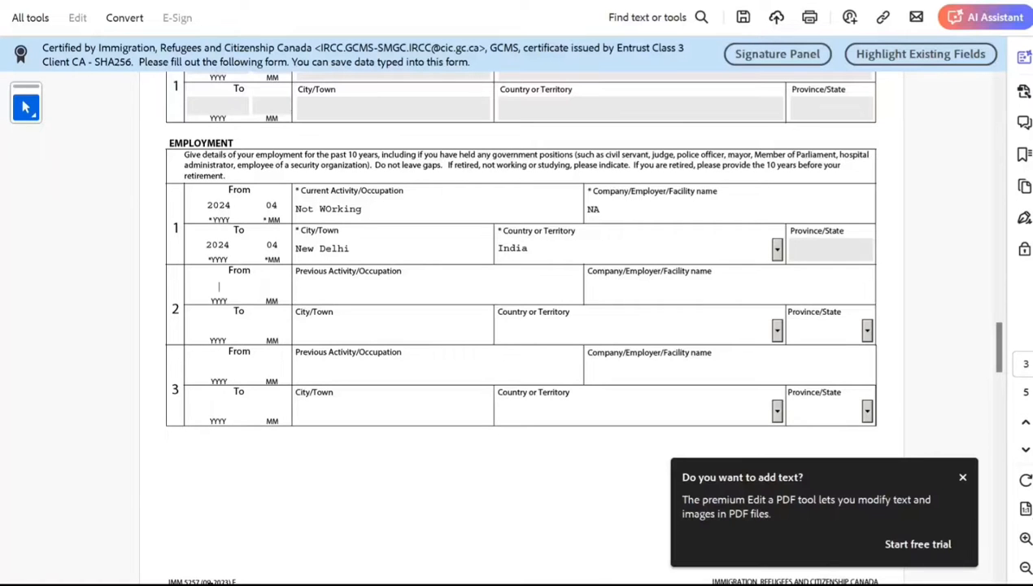
{"action": "type", "text": "2023"}
{"action": "key", "text": "Tab"}
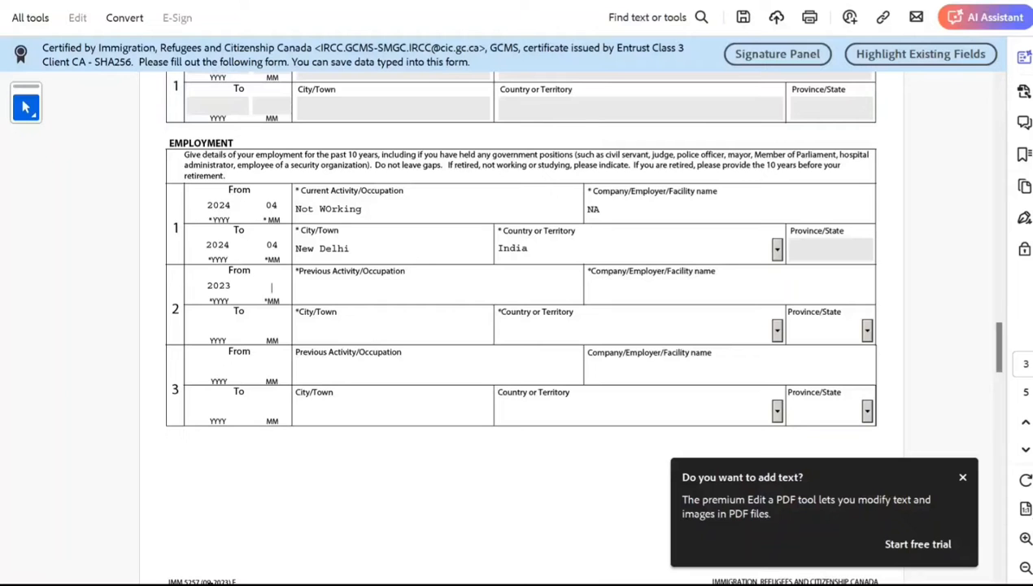
{"action": "type", "text": "04"}
{"action": "key", "text": "Tab"}
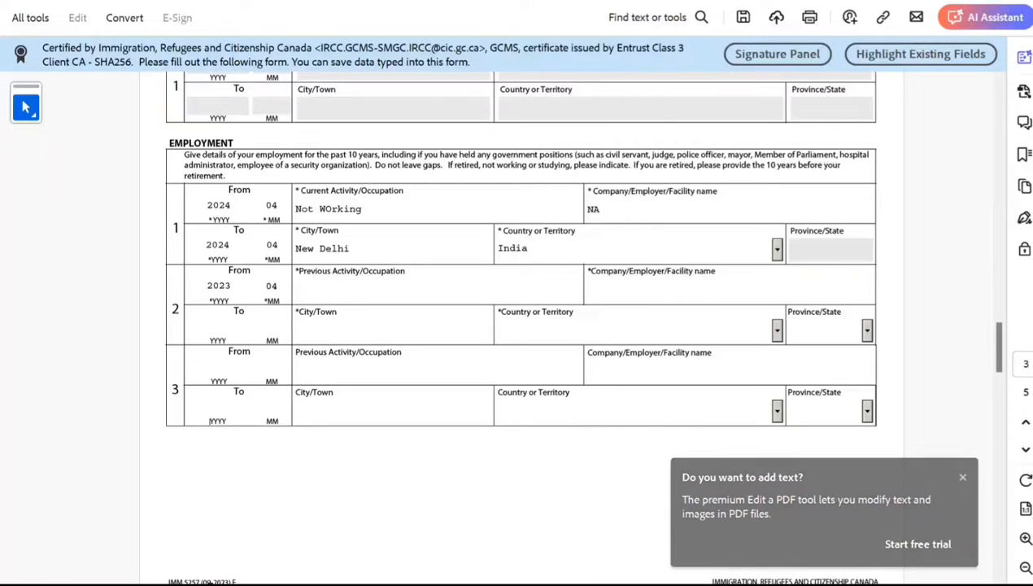
{"action": "left_click", "coordinate": [218, 327]}
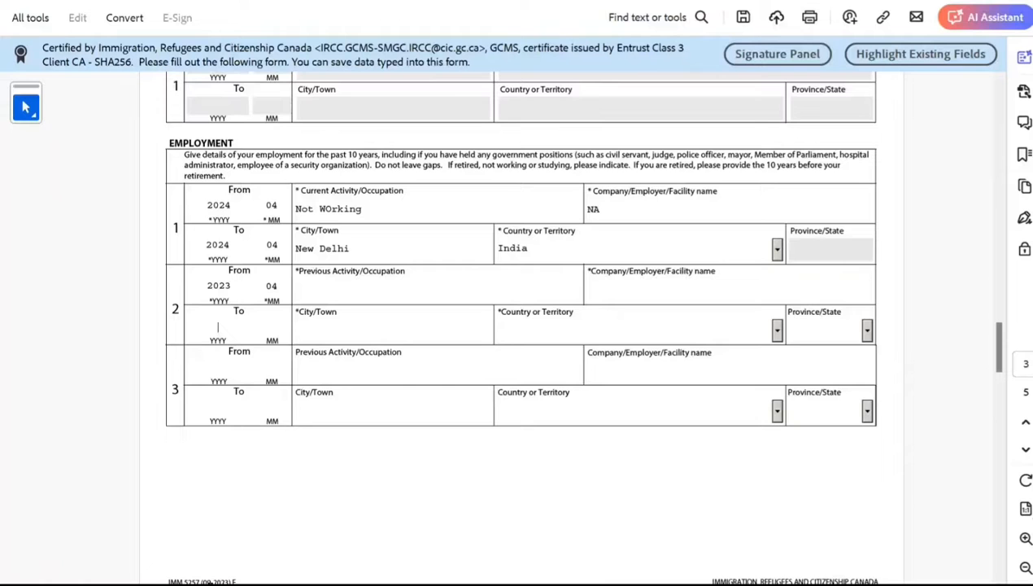
{"action": "type", "text": "2024"}
{"action": "key", "text": "Tab"}
{"action": "type", "text": "03"}
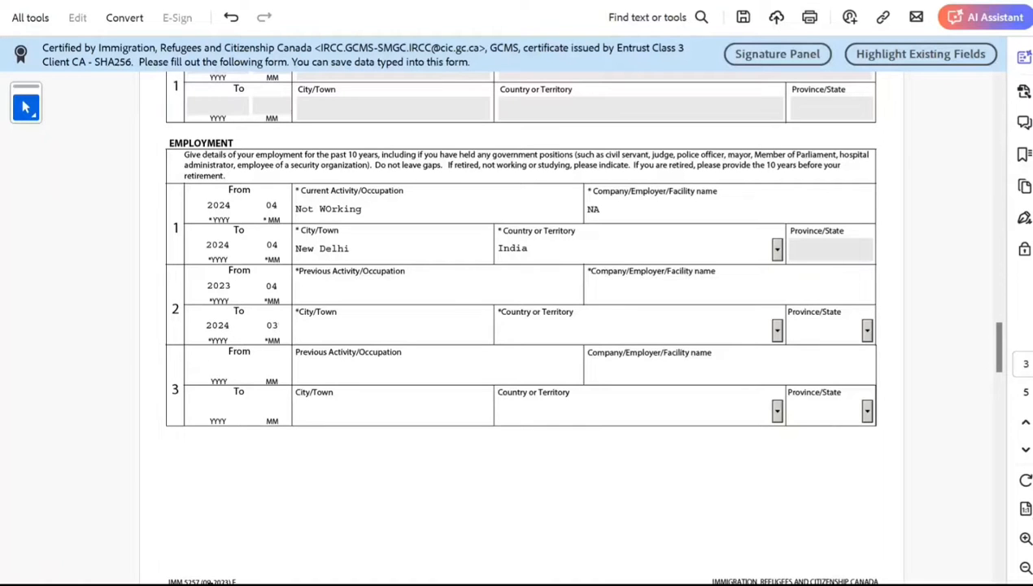
{"action": "key", "text": "Tab"}
Complete row 2 with Studying, employer nnnknk, Toronto, Canada, province ON.
{"action": "type", "text": "Studying"}
{"action": "key", "text": "Tab"}
{"action": "type", "text": "nnnknk"}
{"action": "key", "text": "Tab"}
{"action": "key", "text": "Tab"}
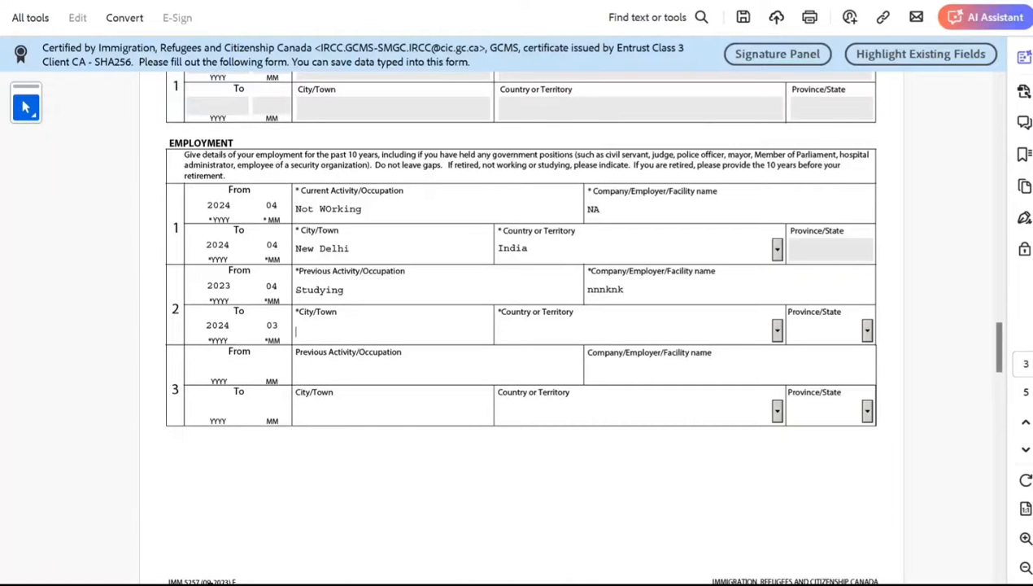
{"action": "type", "text": "Toronto"}
{"action": "key", "text": "Tab"}
{"action": "type", "text": "C"}
{"action": "key", "text": "Down"}
{"action": "key", "text": "Down"}
{"action": "key", "text": "Down"}
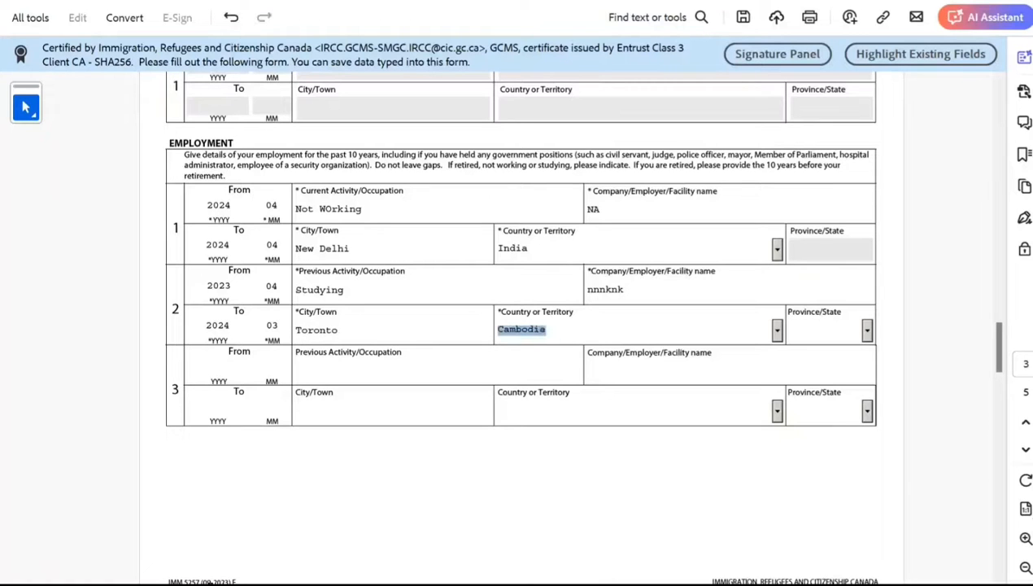
{"action": "key", "text": "Tab"}
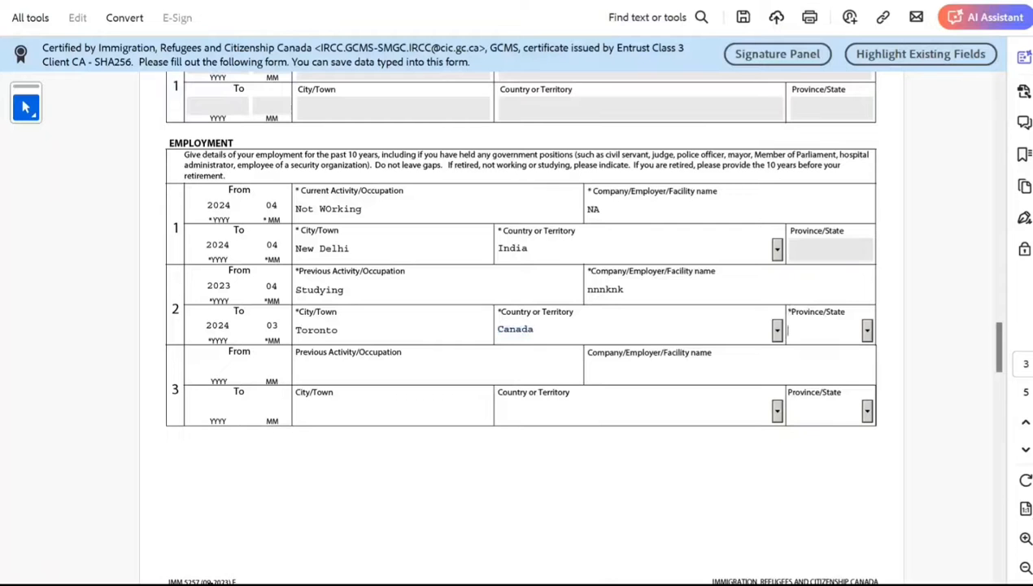
{"action": "type", "text": "ON"}
{"action": "key", "text": "Tab"}
Scroll past the Employment table down to page 4's Background Information questions.
{"action": "scroll", "coordinate": [521, 276], "scroll_direction": "up", "scroll_amount": 1}
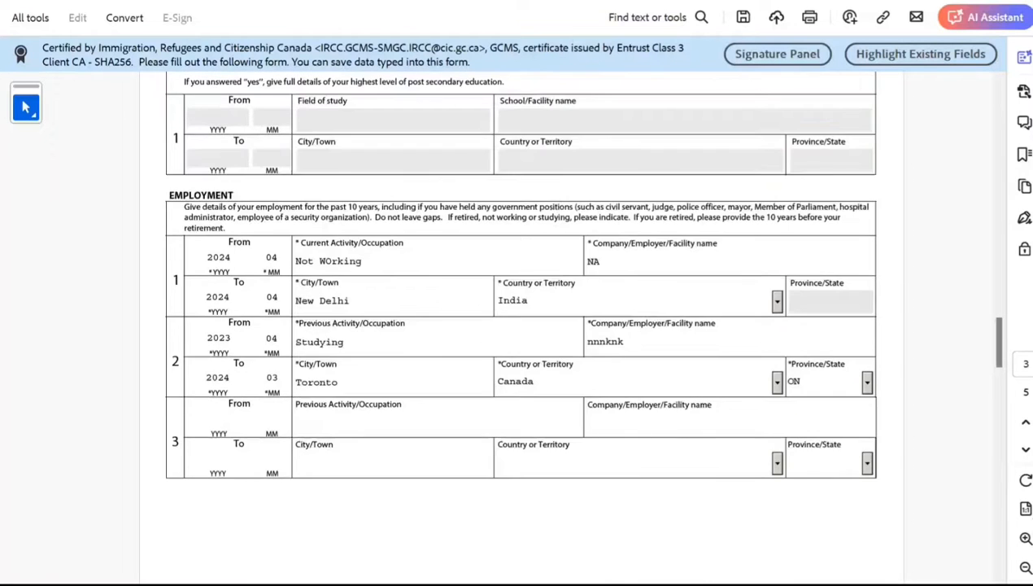
{"action": "scroll", "coordinate": [521, 277], "scroll_direction": "down", "scroll_amount": 1}
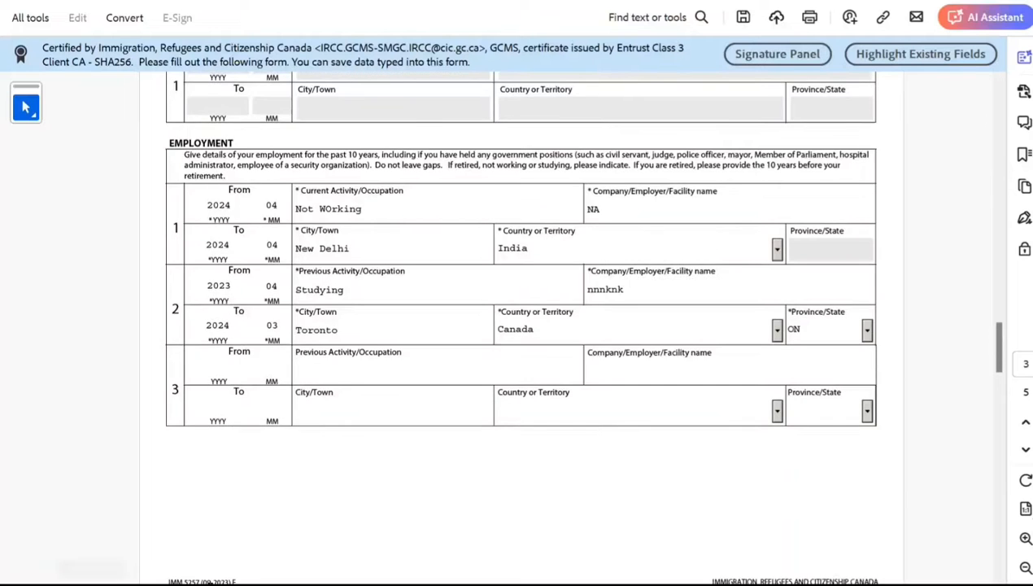
{"action": "scroll", "coordinate": [521, 326], "scroll_direction": "down", "scroll_amount": 2}
{"action": "scroll", "coordinate": [521, 326], "scroll_direction": "down", "scroll_amount": 4}
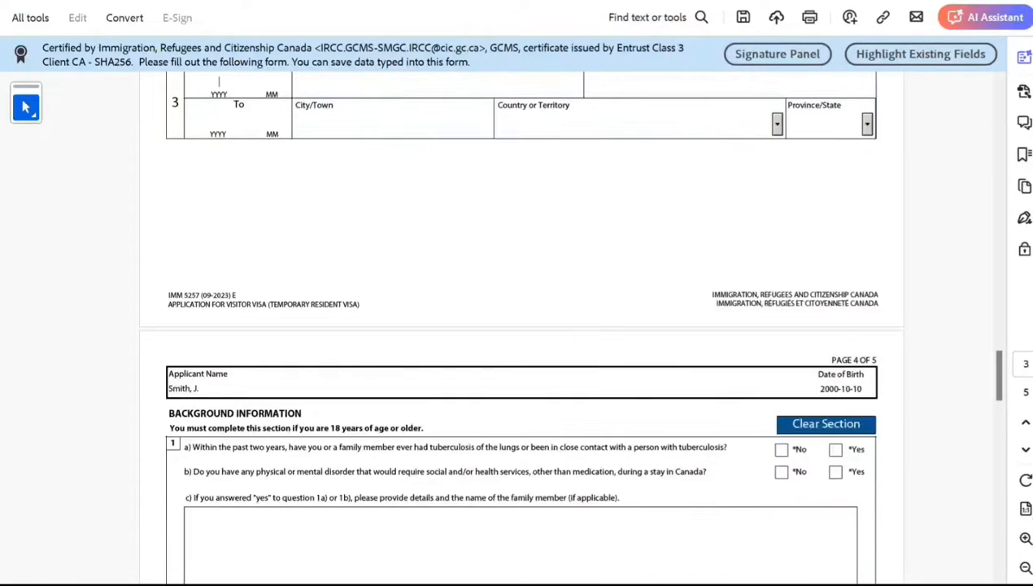
{"action": "scroll", "coordinate": [521, 325], "scroll_direction": "up", "scroll_amount": 6}
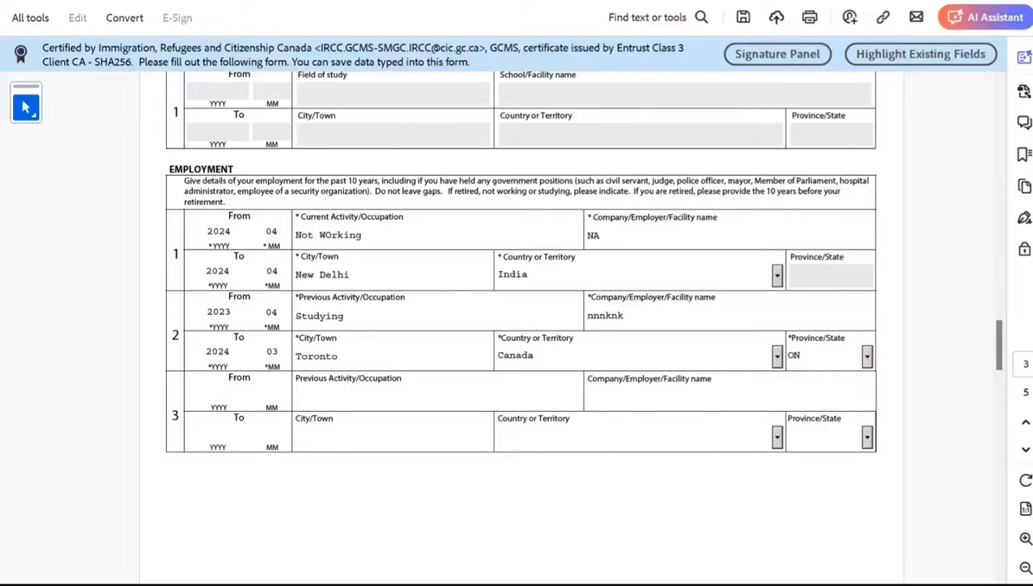
{"action": "scroll", "coordinate": [520, 260], "scroll_direction": "down", "scroll_amount": 1}
{"action": "scroll", "coordinate": [521, 260], "scroll_direction": "down", "scroll_amount": 2}
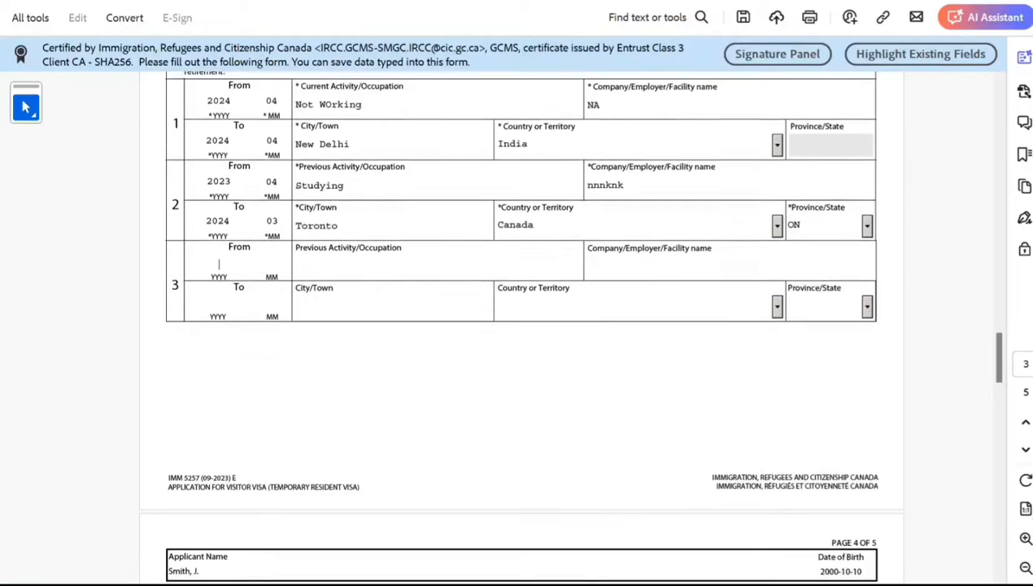
{"action": "scroll", "coordinate": [521, 325], "scroll_direction": "down", "scroll_amount": 5}
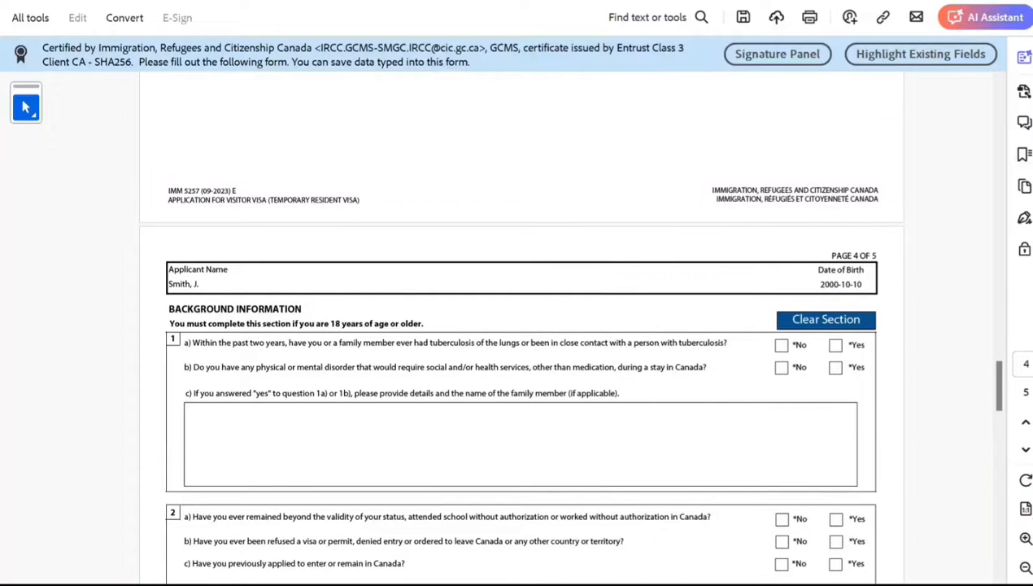
{"action": "scroll", "coordinate": [521, 366], "scroll_direction": "down", "scroll_amount": 2}
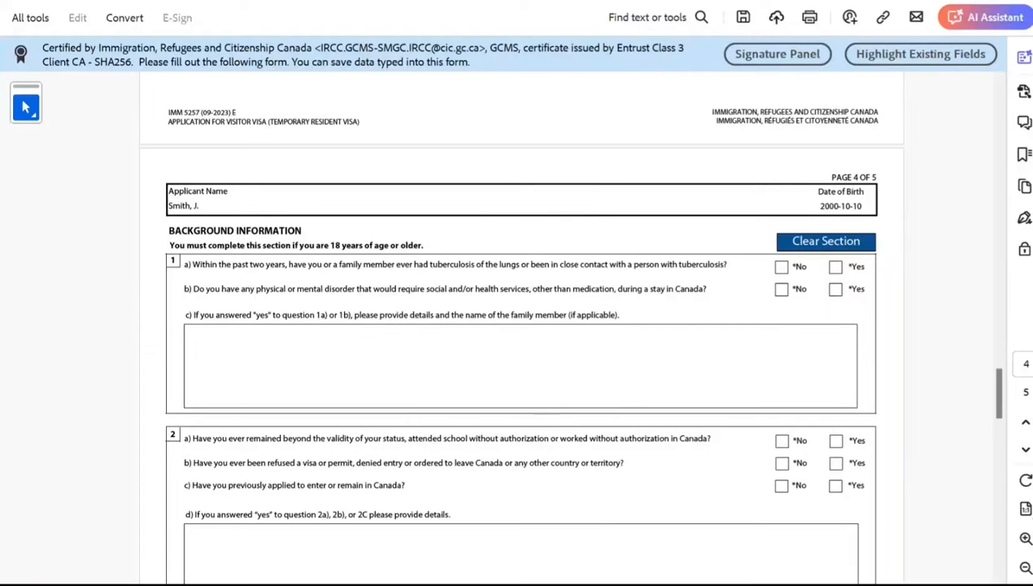
Answer No to questions 1a, 1b, 2a and 2b, Yes to 2c, and type details in 2d.
{"action": "left_click", "coordinate": [781, 267]}
{"action": "left_click", "coordinate": [780, 288]}
{"action": "scroll", "coordinate": [521, 325], "scroll_direction": "down", "scroll_amount": 2}
{"action": "scroll", "coordinate": [517, 325], "scroll_direction": "down", "scroll_amount": 2}
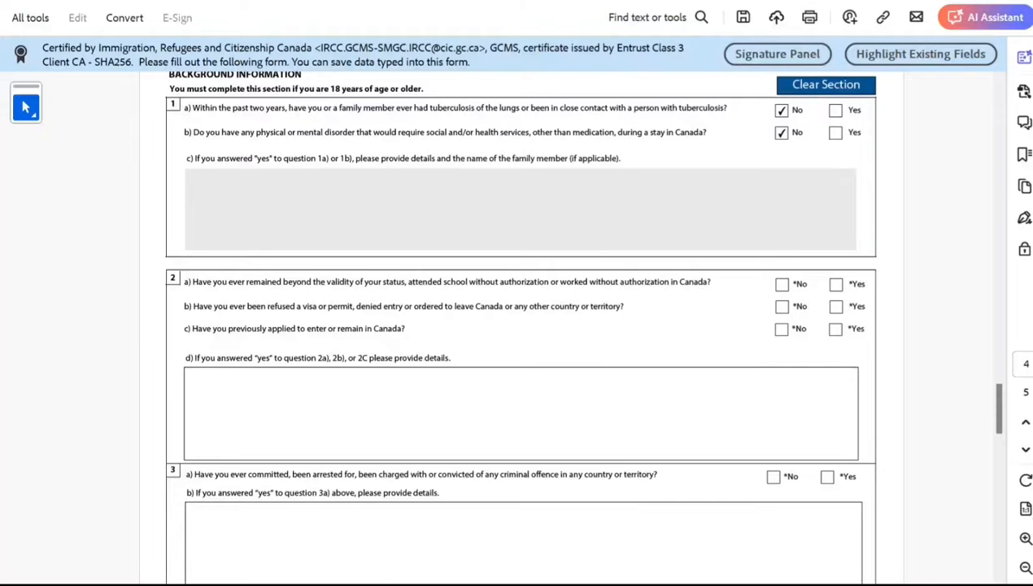
{"action": "left_click", "coordinate": [781, 285]}
{"action": "left_click", "coordinate": [781, 307]}
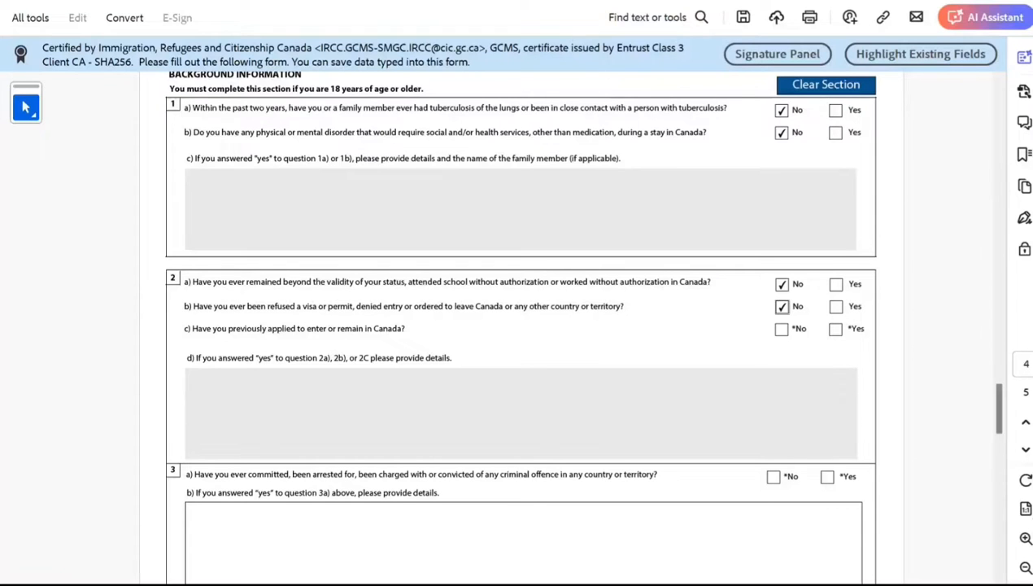
{"action": "left_click", "coordinate": [836, 329]}
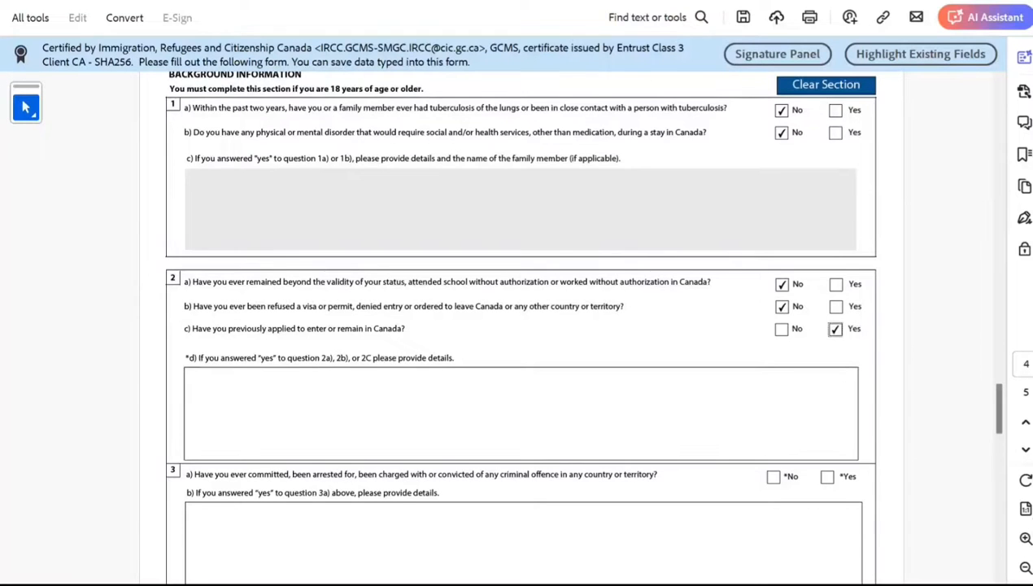
{"action": "left_click", "coordinate": [189, 374]}
{"action": "type", "text": "hghg  "}
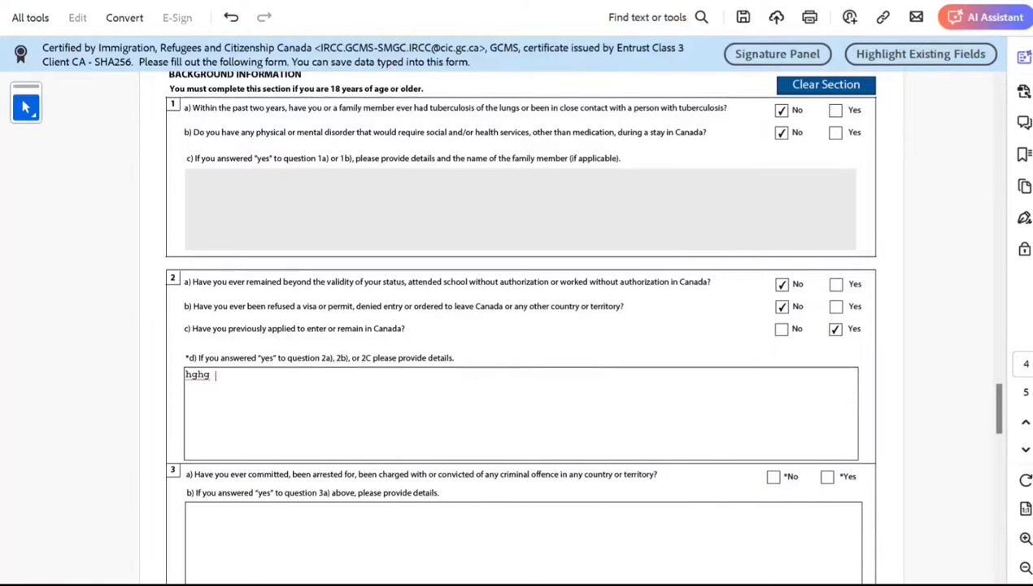
{"action": "type", "text": "bn nbb nb"}
Answer No to questions 3a, 4a, 5 and 6.
{"action": "scroll", "coordinate": [521, 326], "scroll_direction": "down", "scroll_amount": 4}
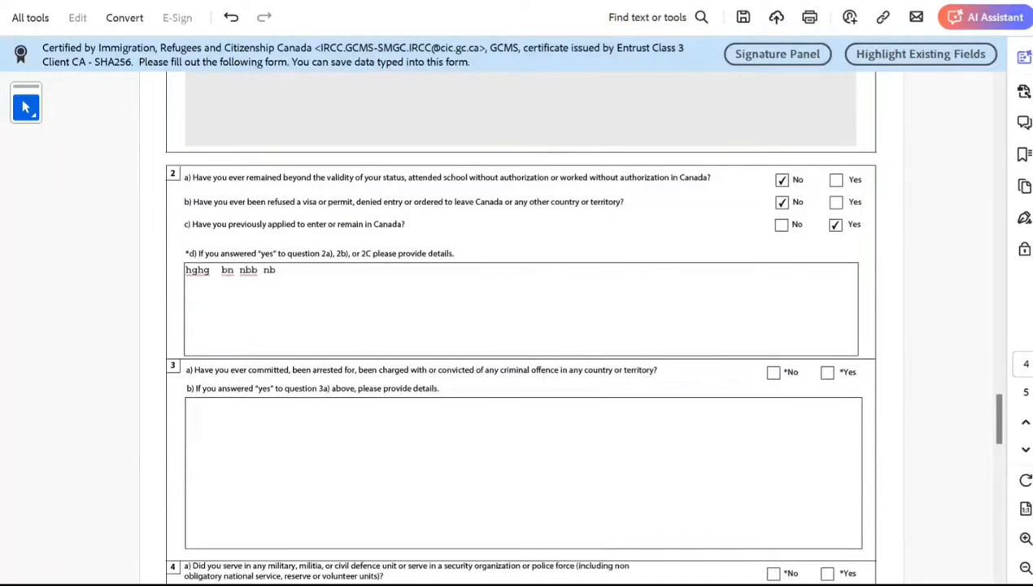
{"action": "left_click", "coordinate": [774, 373]}
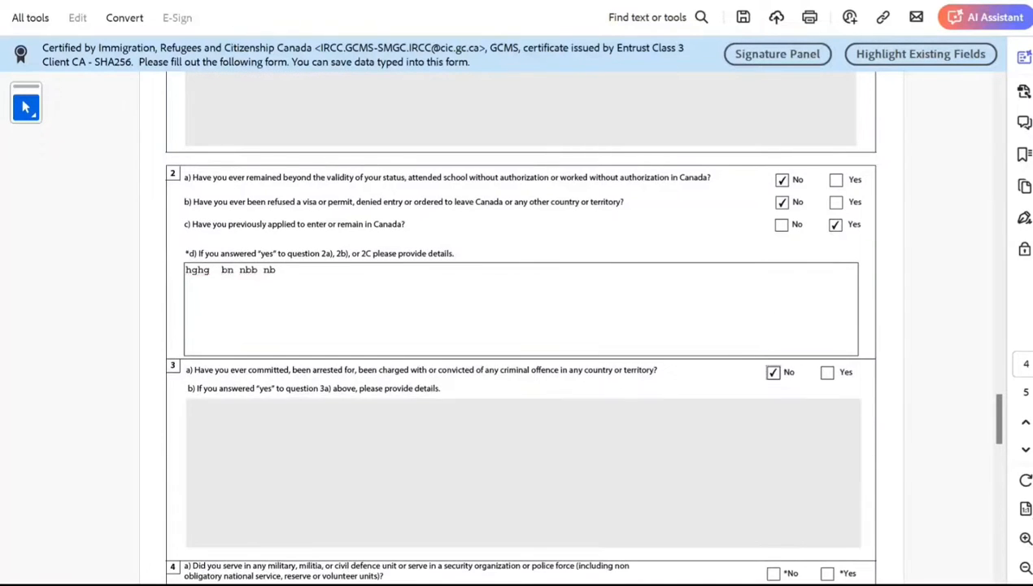
{"action": "scroll", "coordinate": [774, 373], "scroll_direction": "down", "scroll_amount": 3}
{"action": "scroll", "coordinate": [521, 325], "scroll_direction": "down", "scroll_amount": 3}
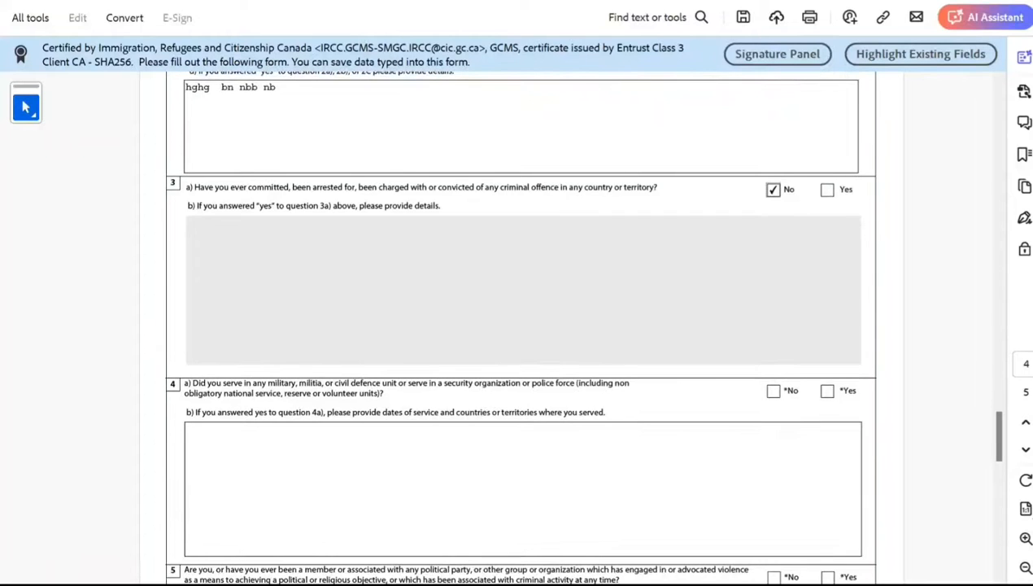
{"action": "left_click", "coordinate": [773, 391]}
{"action": "scroll", "coordinate": [774, 391], "scroll_direction": "down", "scroll_amount": 5}
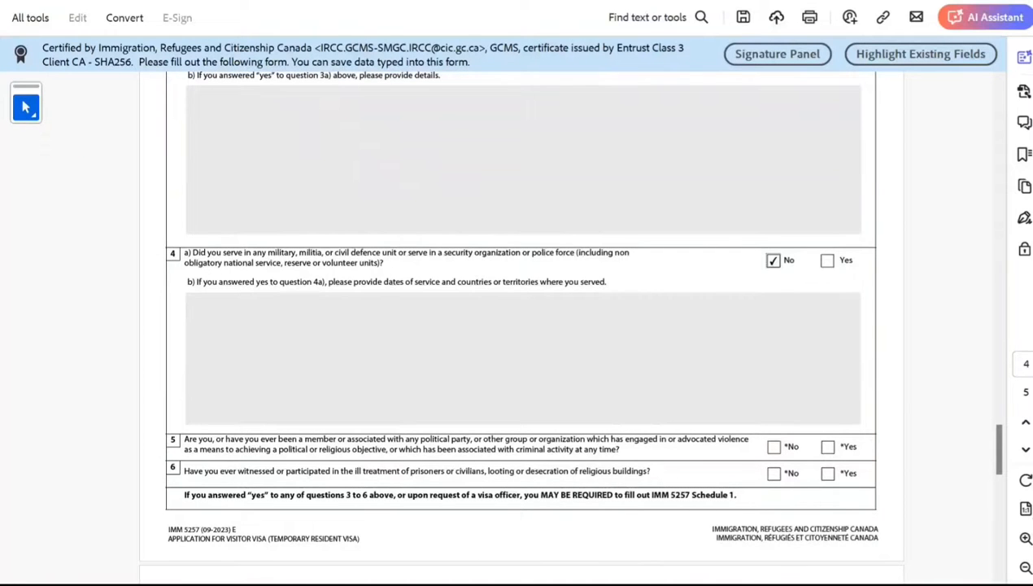
{"action": "left_click", "coordinate": [774, 446]}
{"action": "left_click", "coordinate": [773, 472]}
Consent to being contacted by CIC and date the declaration 2024-05-01 via the calendar.
{"action": "scroll", "coordinate": [774, 472], "scroll_direction": "down", "scroll_amount": 7}
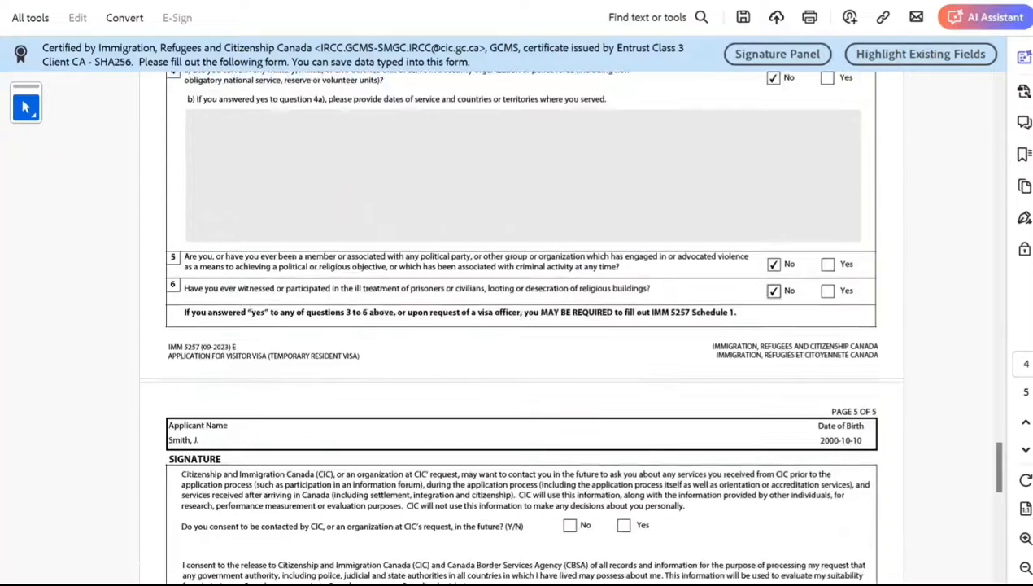
{"action": "scroll", "coordinate": [521, 326], "scroll_direction": "down", "scroll_amount": 7}
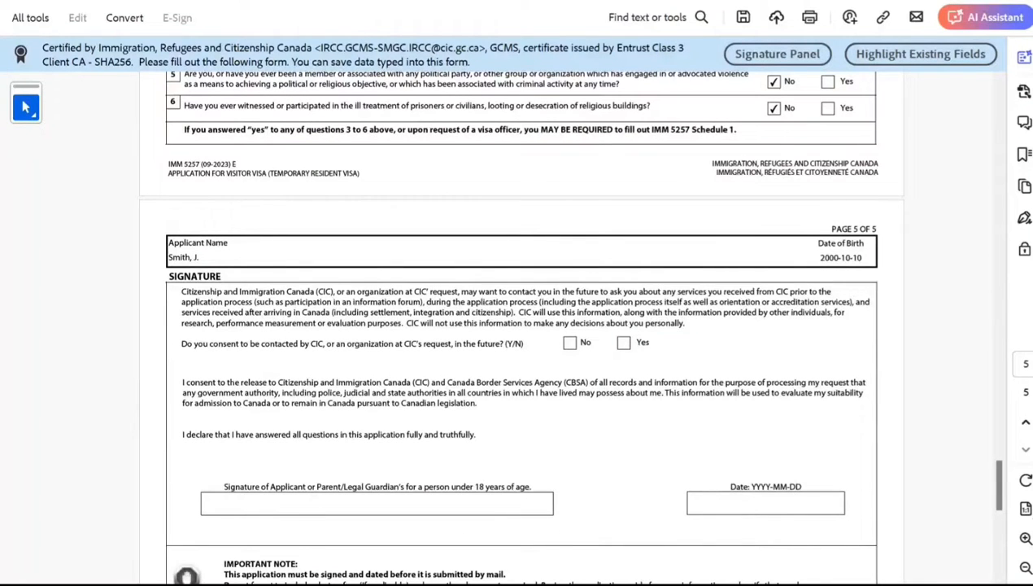
{"action": "left_click", "coordinate": [624, 342]}
{"action": "scroll", "coordinate": [520, 325], "scroll_direction": "down", "scroll_amount": 5}
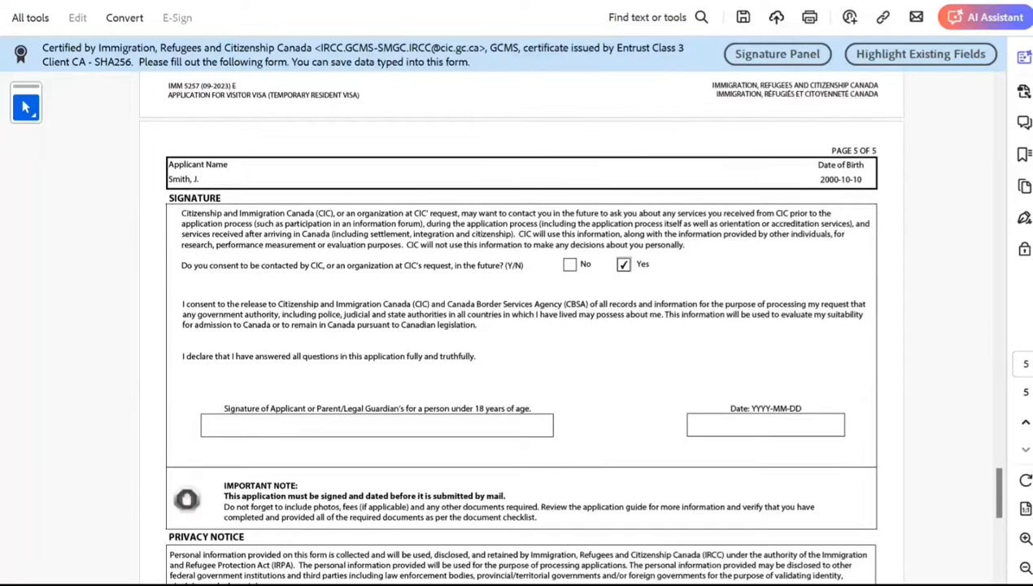
{"action": "left_click", "coordinate": [764, 372]}
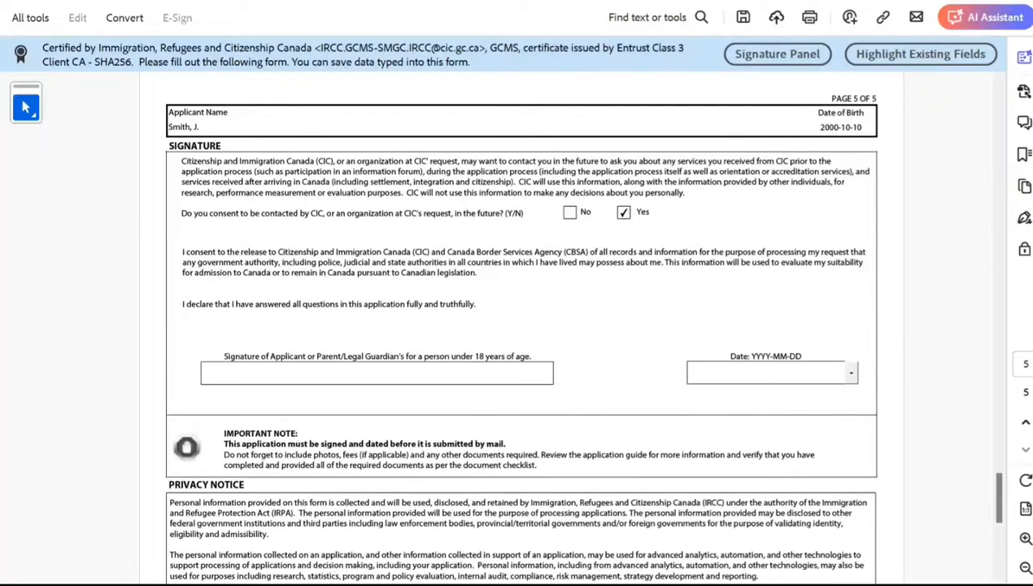
{"action": "left_click", "coordinate": [851, 373]}
{"action": "left_click", "coordinate": [767, 407]}
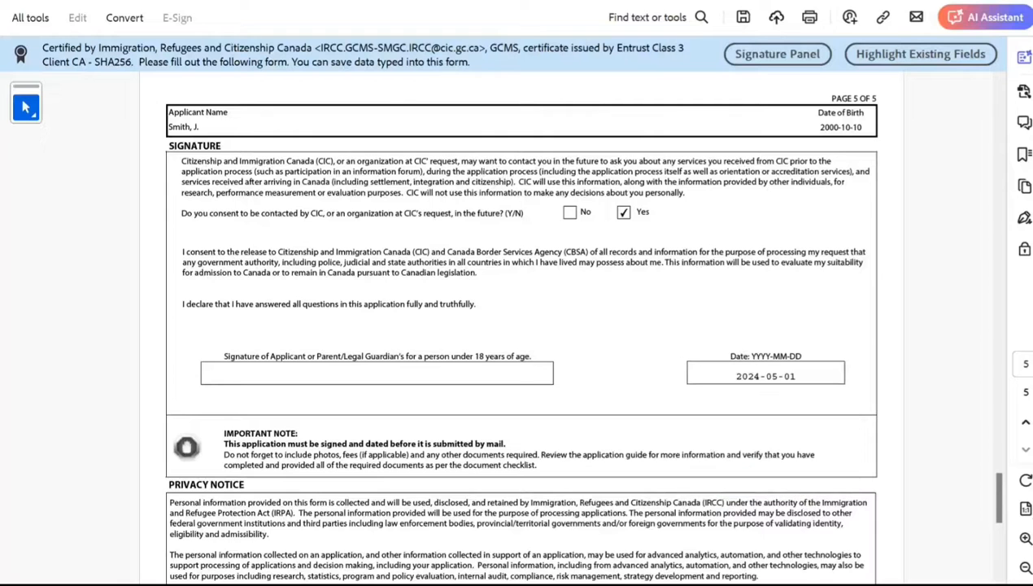
Type the applicant's name into the Signature field.
{"action": "scroll", "coordinate": [520, 325], "scroll_direction": "down", "scroll_amount": 3}
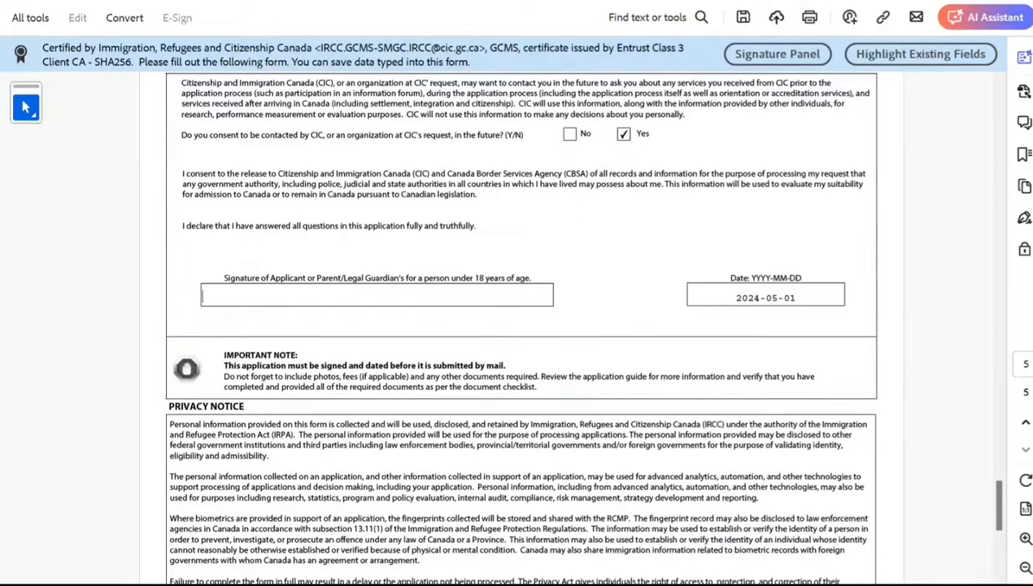
{"action": "type", "text": "John Smith"}
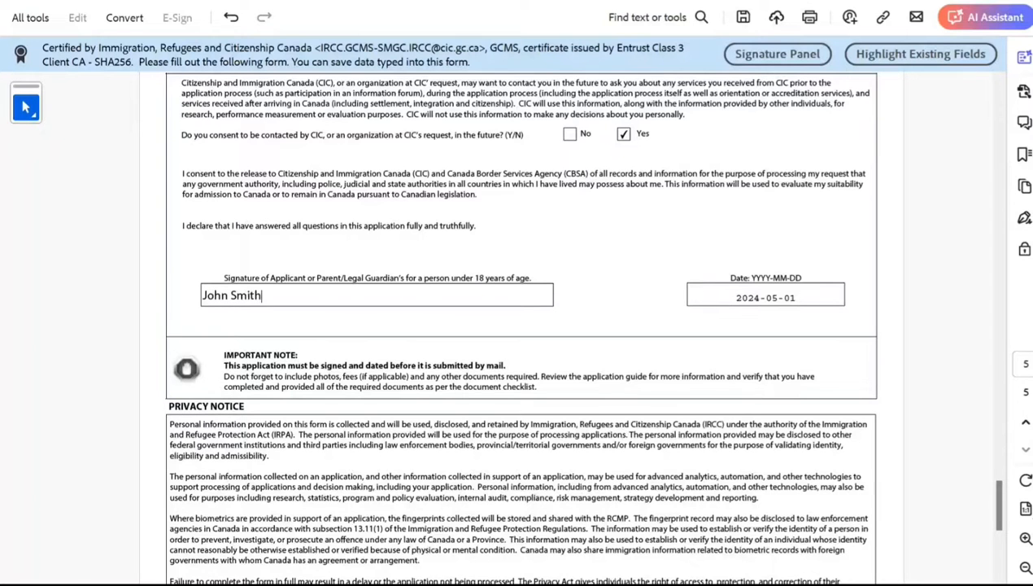
{"action": "scroll", "coordinate": [521, 326], "scroll_direction": "up", "scroll_amount": 10}
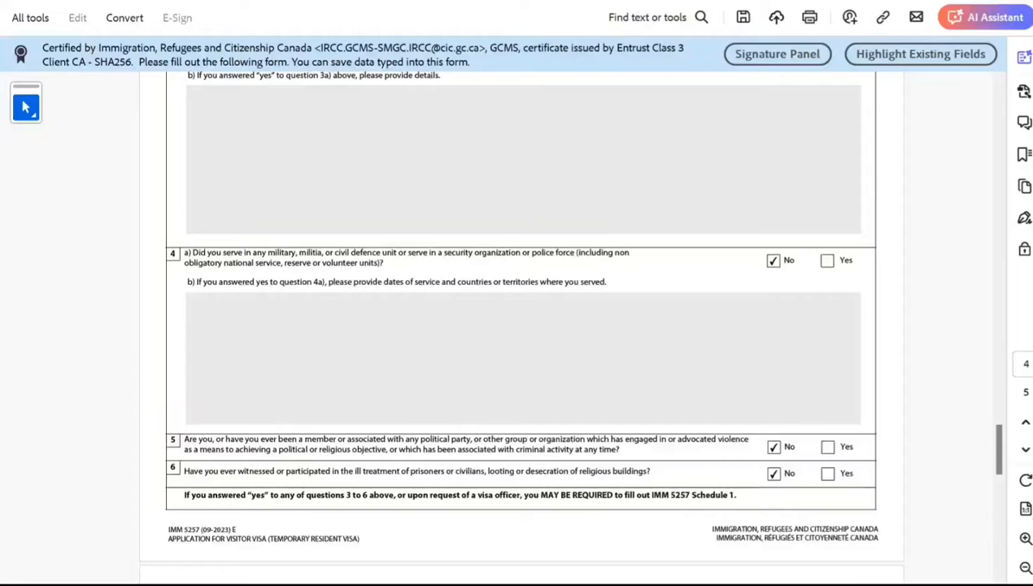
Validate the form and fix the missing telephone type by choosing Cellular.
{"action": "scroll", "coordinate": [521, 325], "scroll_direction": "up", "scroll_amount": 15}
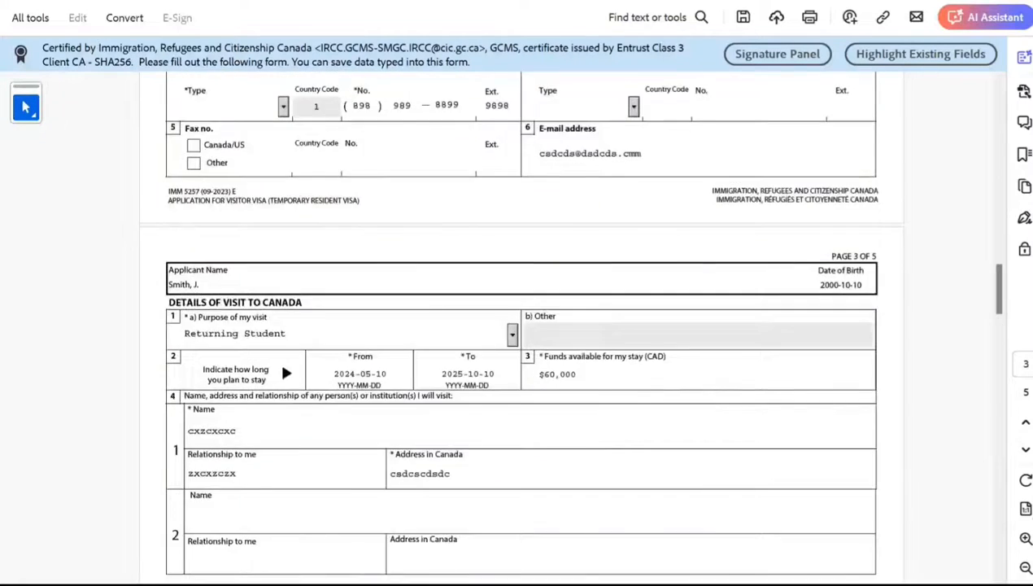
{"action": "scroll", "coordinate": [521, 325], "scroll_direction": "up", "scroll_amount": 15}
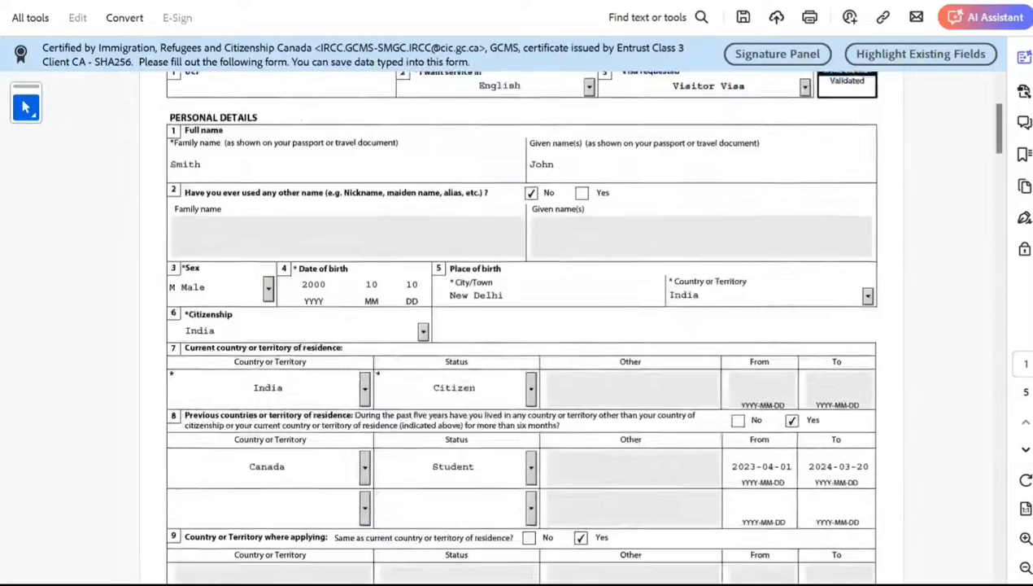
{"action": "scroll", "coordinate": [521, 325], "scroll_direction": "up", "scroll_amount": 3}
{"action": "left_click", "coordinate": [509, 223]}
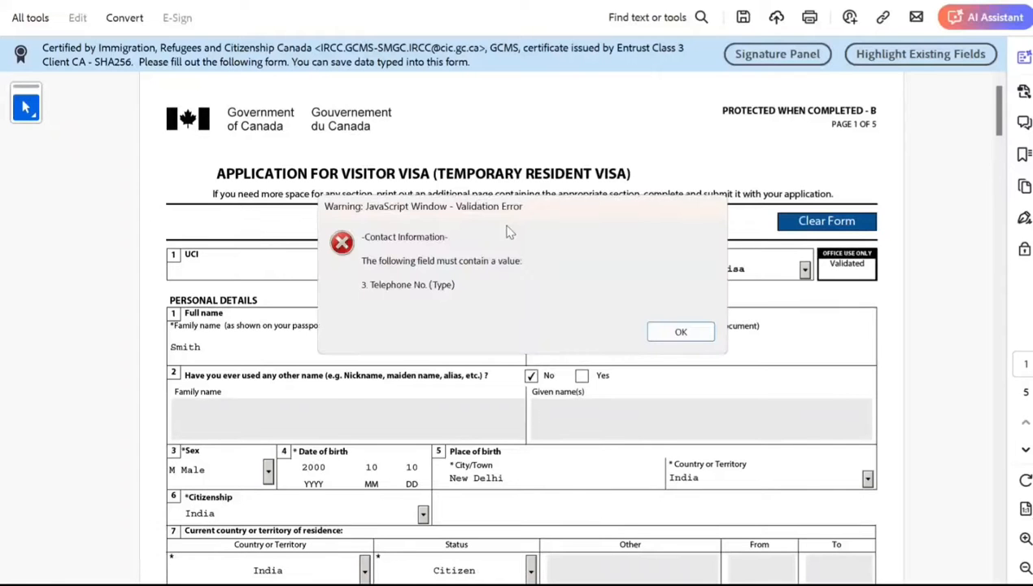
{"action": "left_click", "coordinate": [657, 335]}
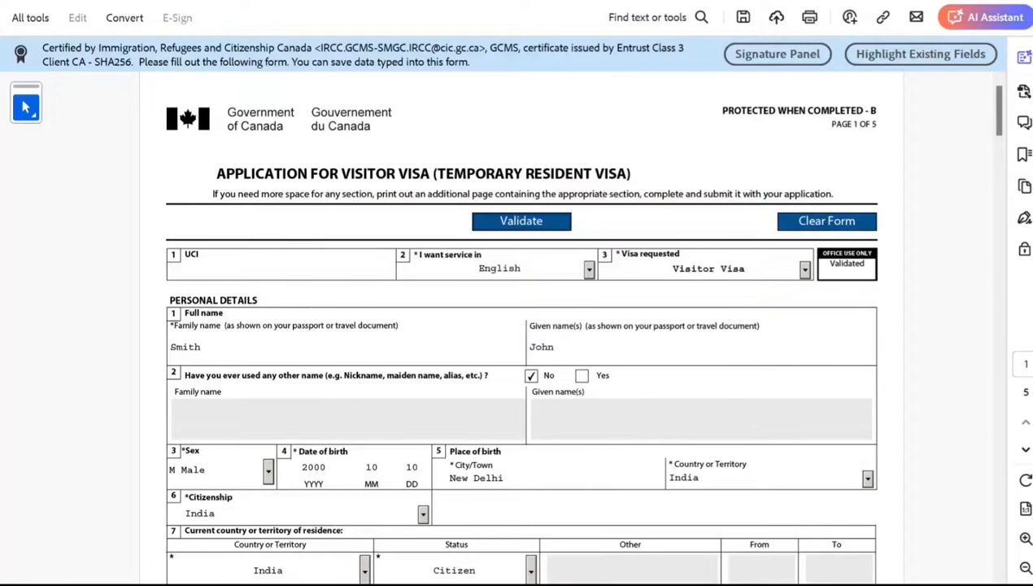
{"action": "left_click", "coordinate": [283, 327]}
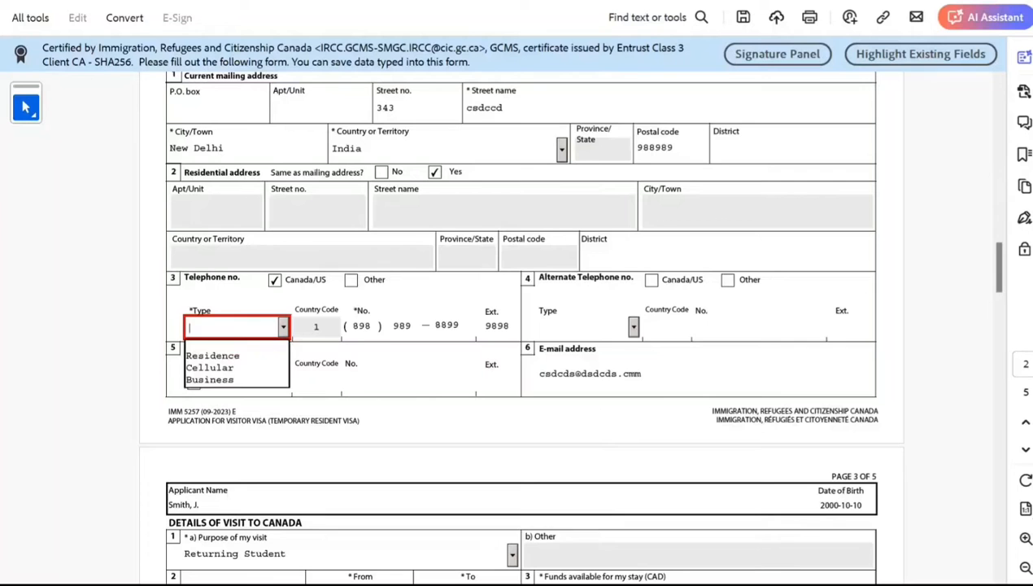
{"action": "left_click", "coordinate": [234, 368]}
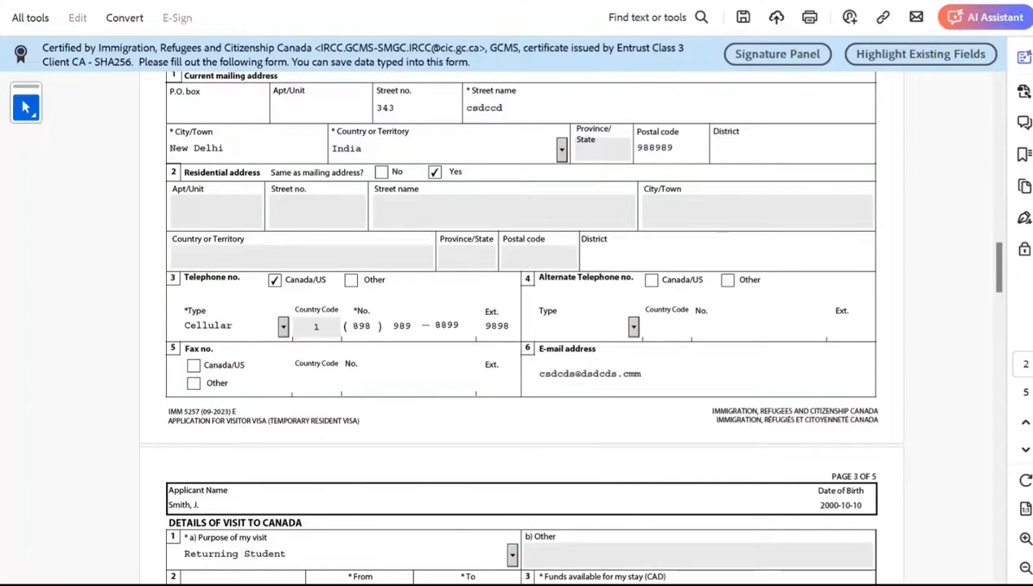
Validate the form again and dismiss the success message.
{"action": "scroll", "coordinate": [235, 446], "scroll_direction": "up", "scroll_amount": 5}
{"action": "scroll", "coordinate": [521, 325], "scroll_direction": "up", "scroll_amount": 20}
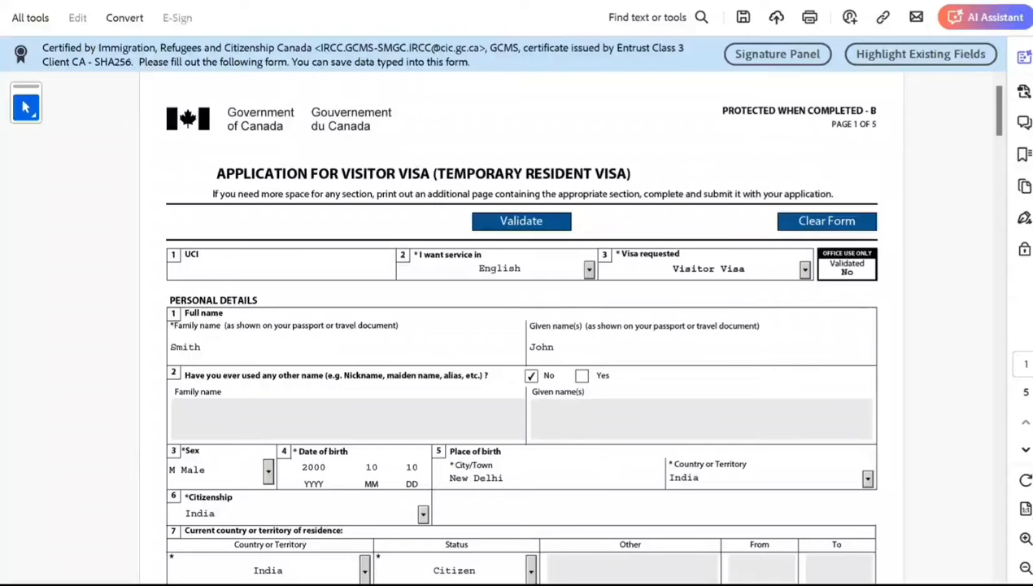
{"action": "left_click", "coordinate": [521, 220]}
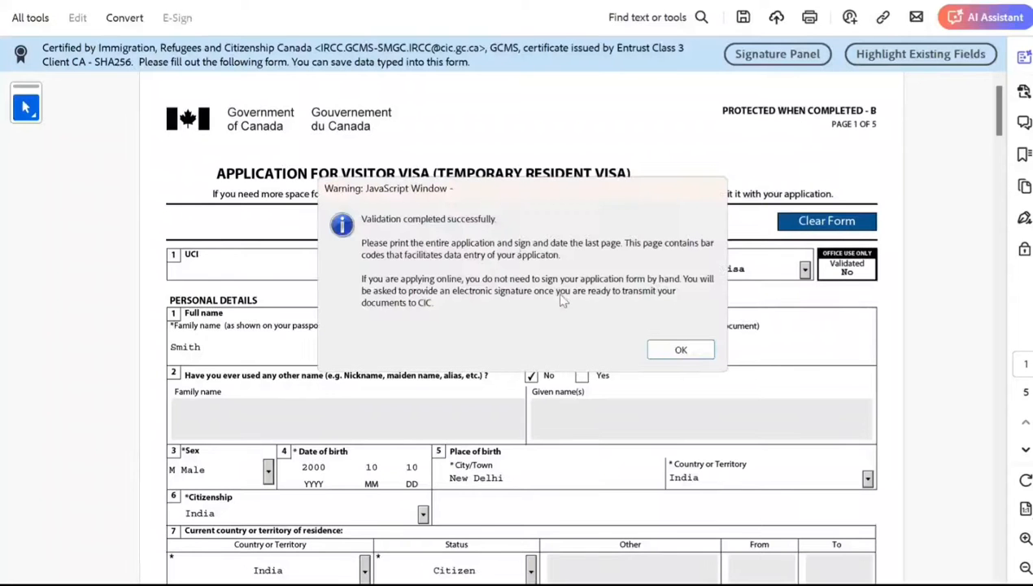
{"action": "left_click", "coordinate": [672, 349]}
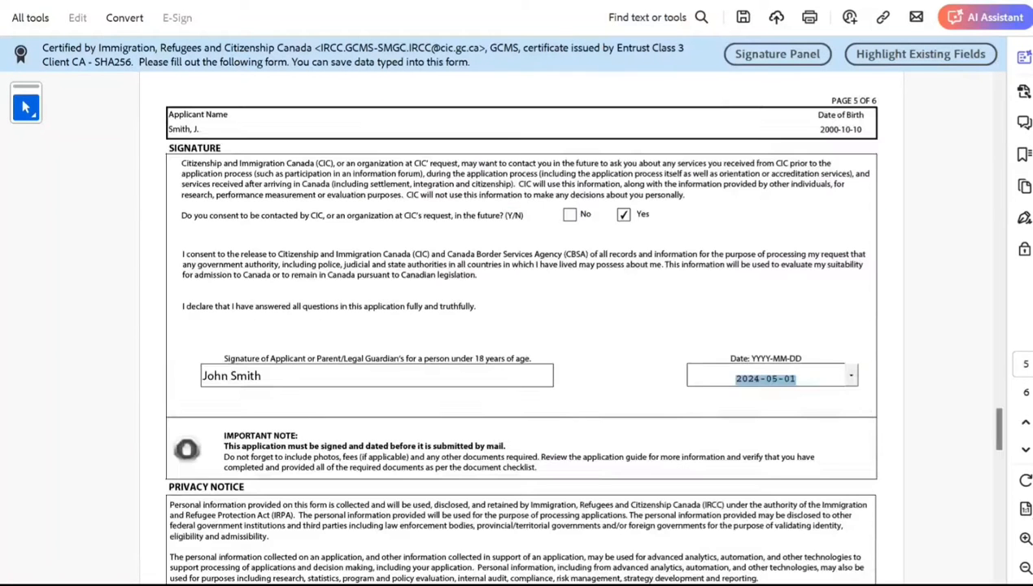